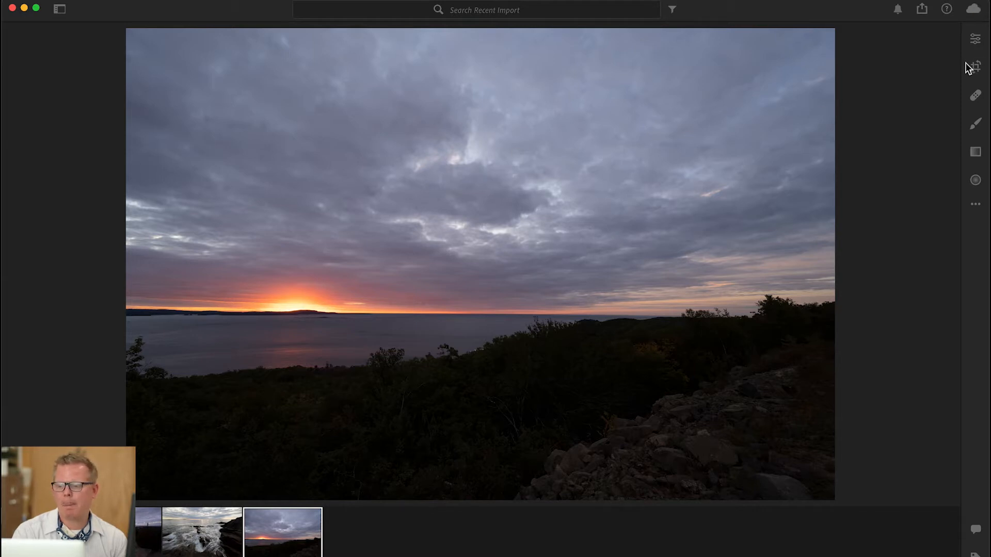
- Try the sunset photo's global Exposure at −3.04 and +2.50, and reset it
click(975, 39)
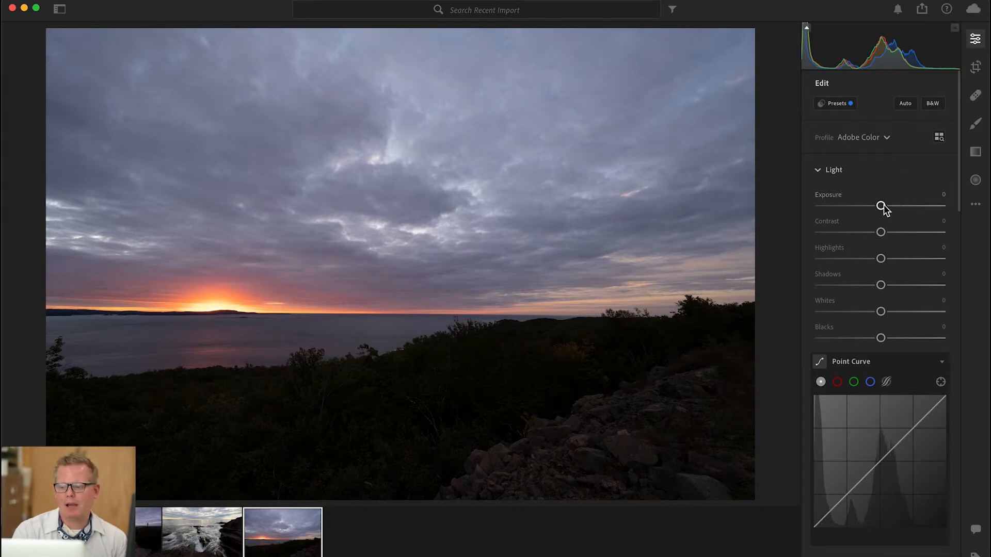
drag(882, 206, 846, 207)
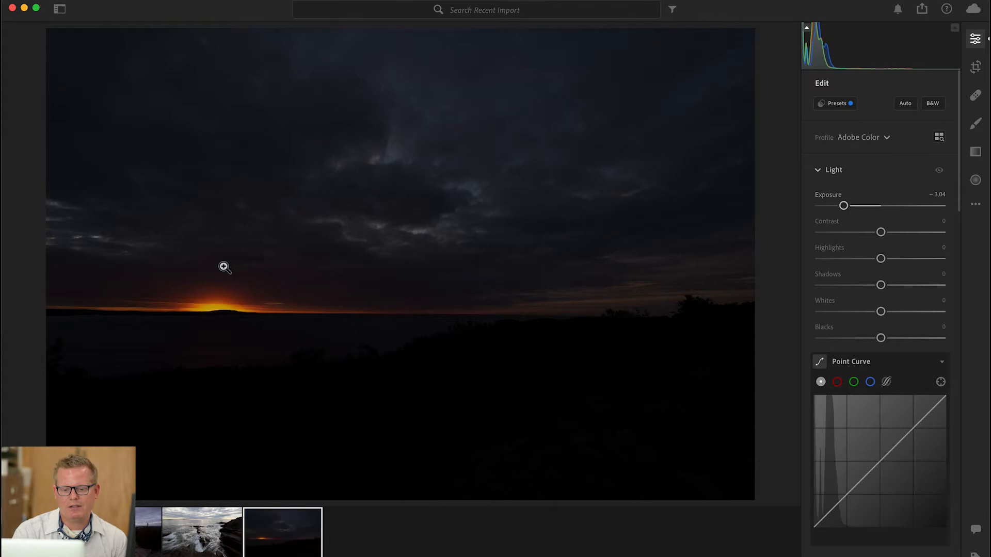
drag(842, 206, 909, 202)
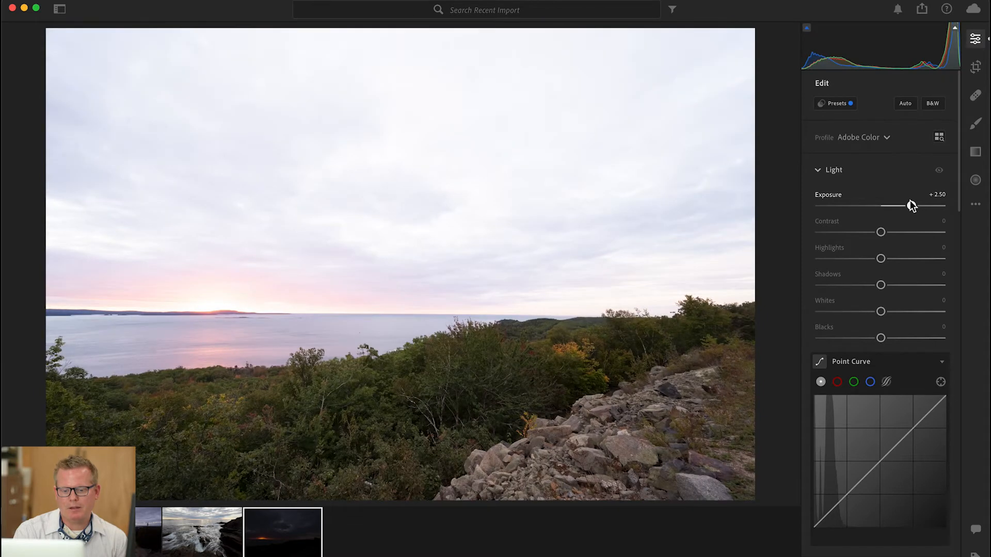
drag(909, 201, 874, 199)
double_click(836, 197)
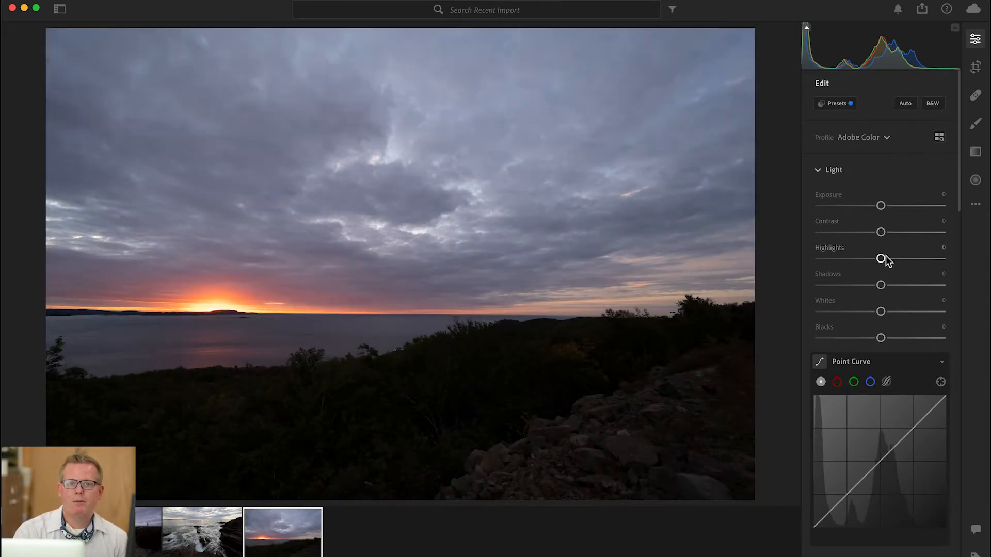
- Try global light settings on the photo: Shadows +100, Blacks +64, Highlights −100 and Whites +44
drag(880, 285, 959, 287)
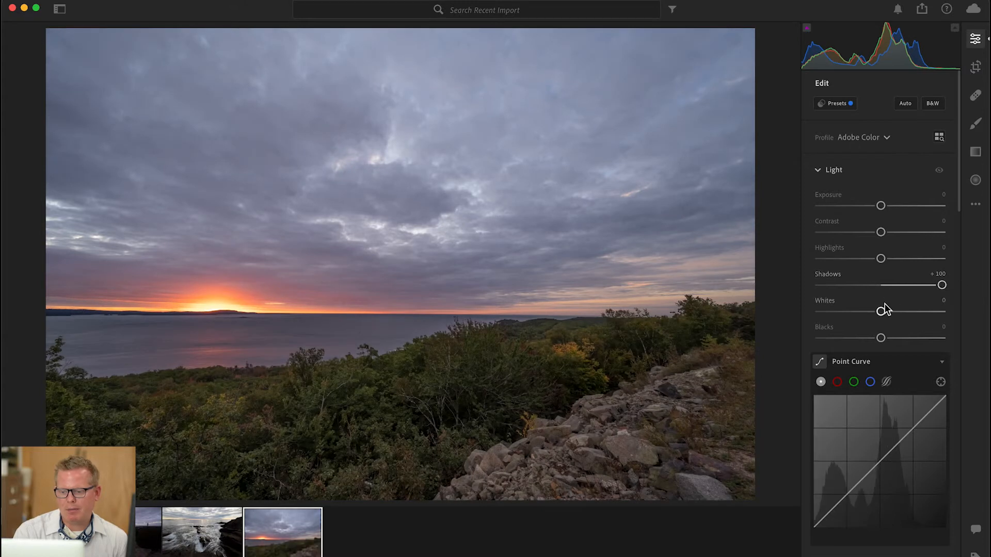
drag(880, 338, 920, 338)
drag(880, 258, 797, 249)
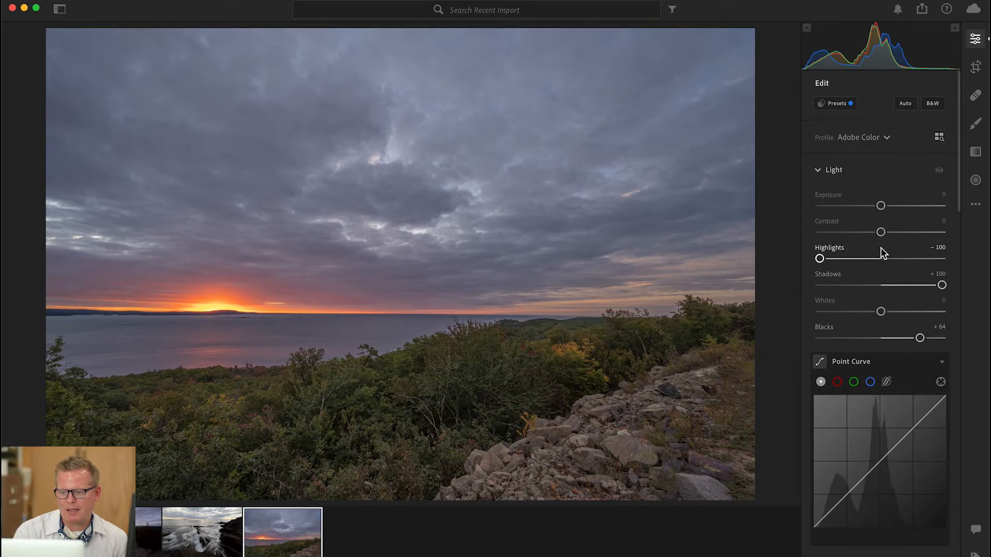
drag(881, 312, 907, 313)
key(alt)
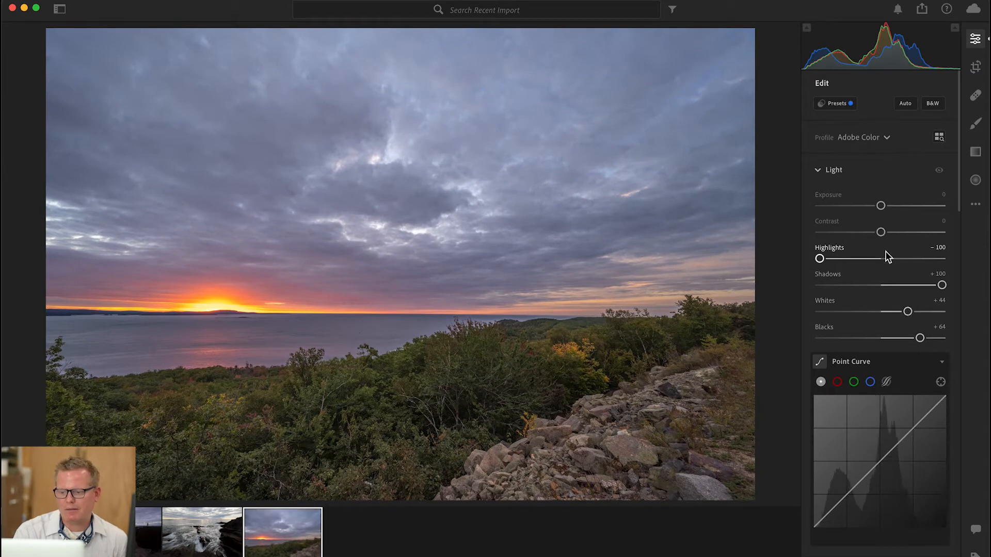
- Try a Vibrance of +71 on the whole photo and reset it
scroll(892, 339, down, 5)
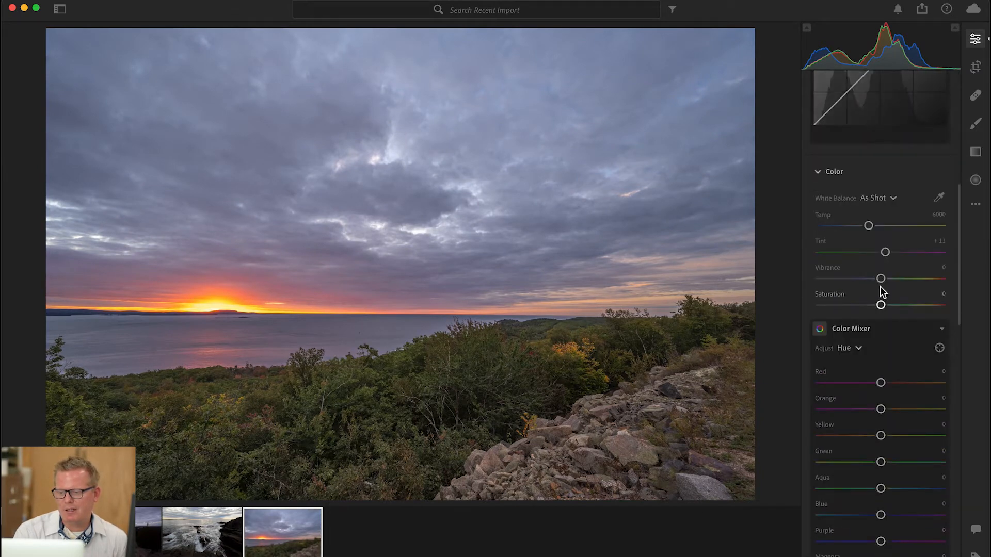
mouse_move(906, 283)
mouse_down()
mouse_move(929, 286)
mouse_move(917, 285)
mouse_up()
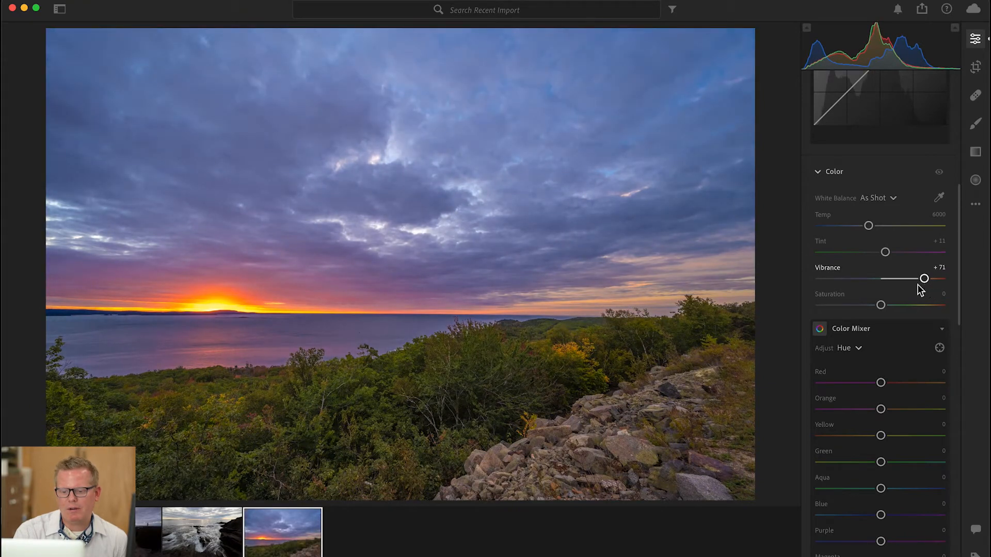
click(541, 341)
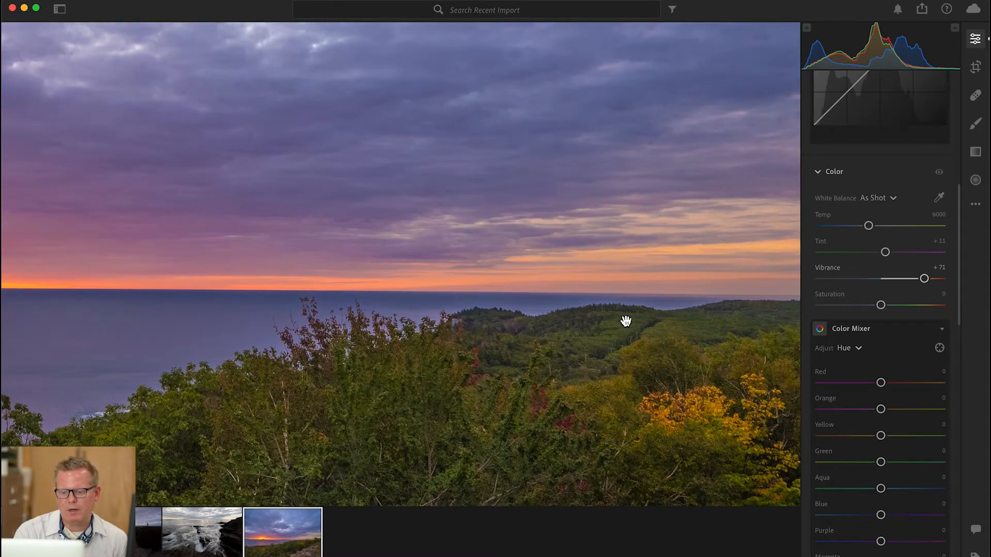
double_click(832, 276)
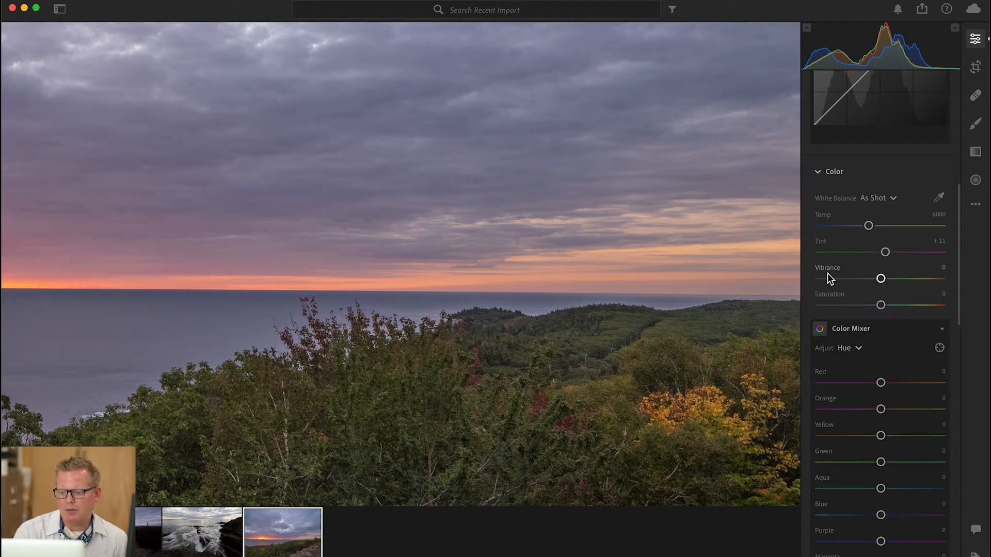
- Reset the photo's global Highlights, Shadows, Whites and Blacks to their defaults
scroll(828, 274, up, 5)
scroll(827, 276, up, 10)
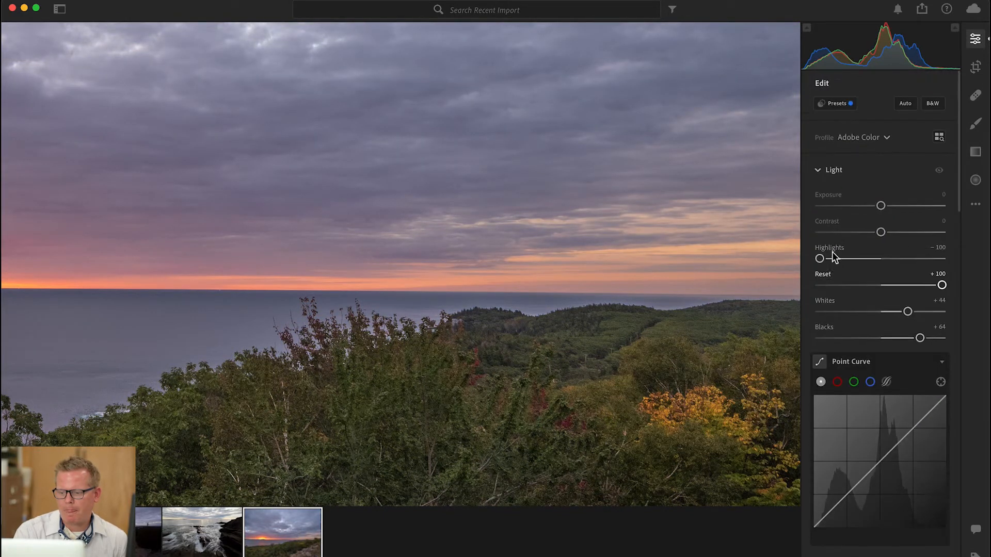
double_click(825, 256)
double_click(827, 284)
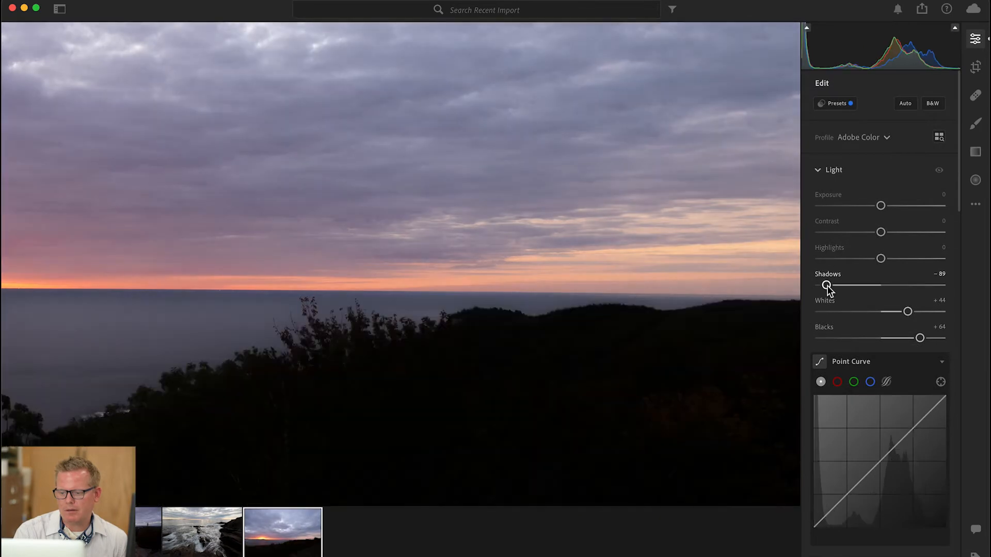
double_click(824, 300)
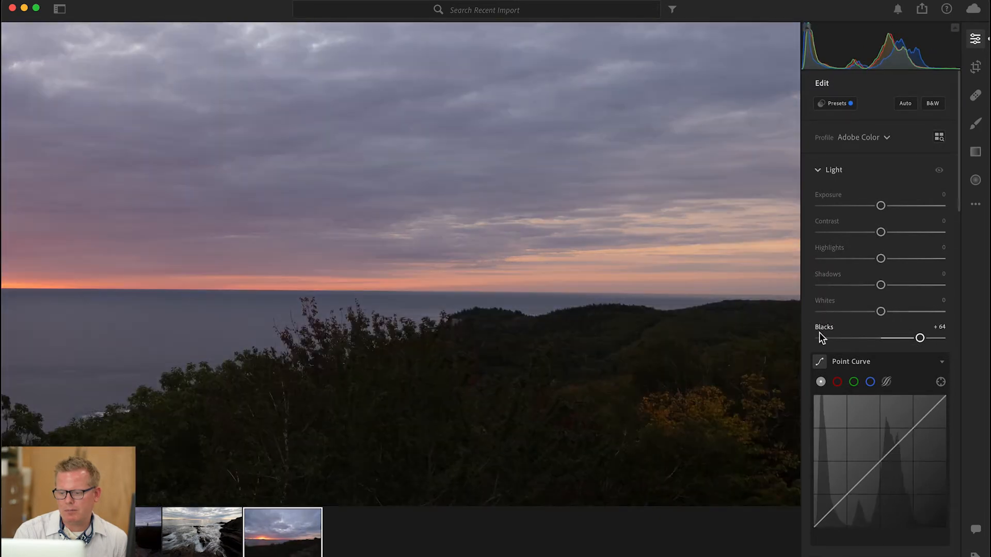
double_click(822, 327)
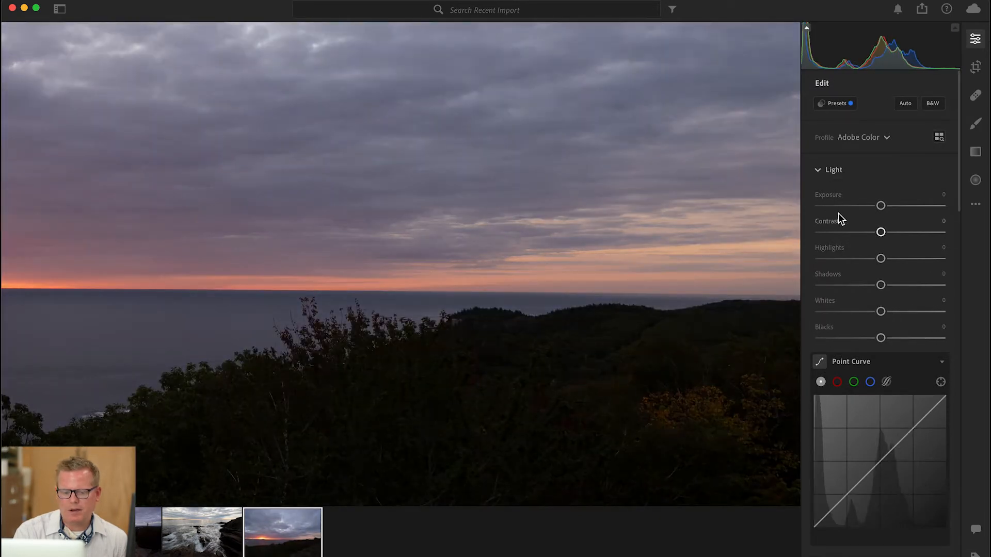
- Place a narrow linear gradient along the horizon to cover the water and land, deleting and redrawing it until it straddles the horizon line
click(485, 217)
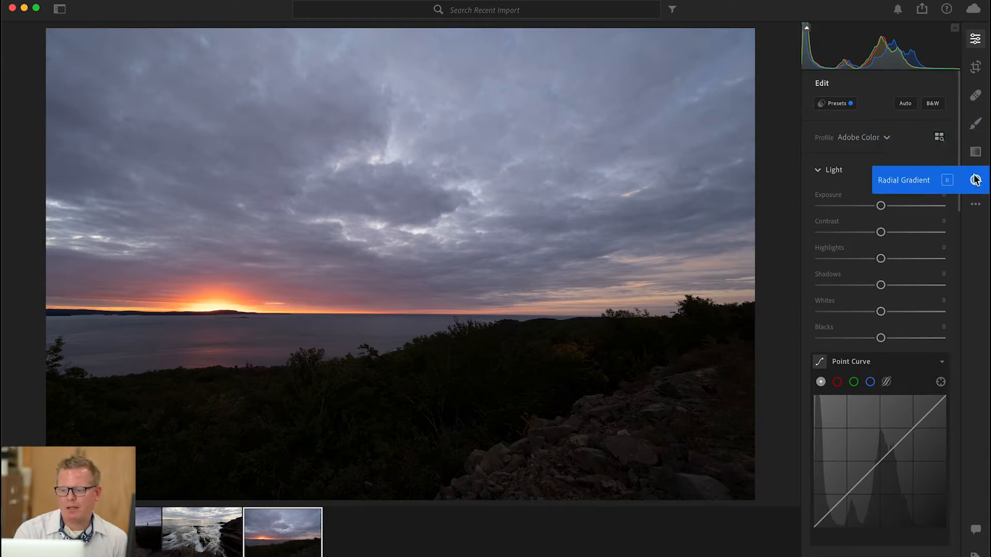
click(975, 154)
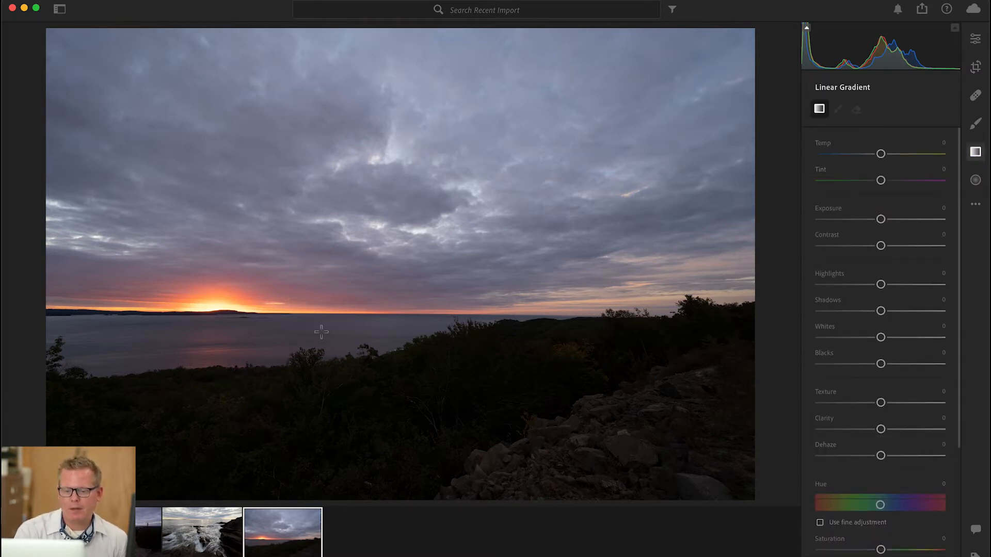
drag(355, 336, 353, 304)
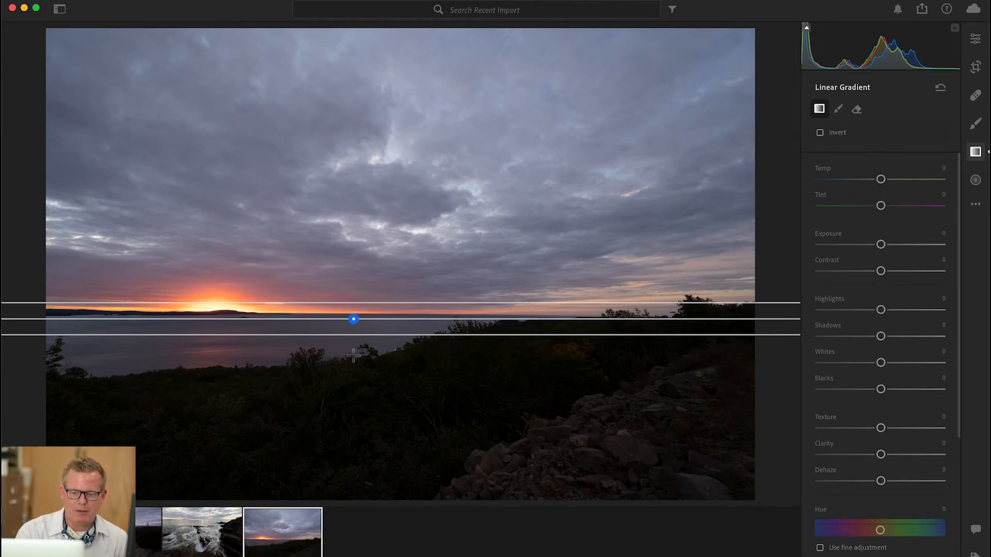
mouse_move(354, 321)
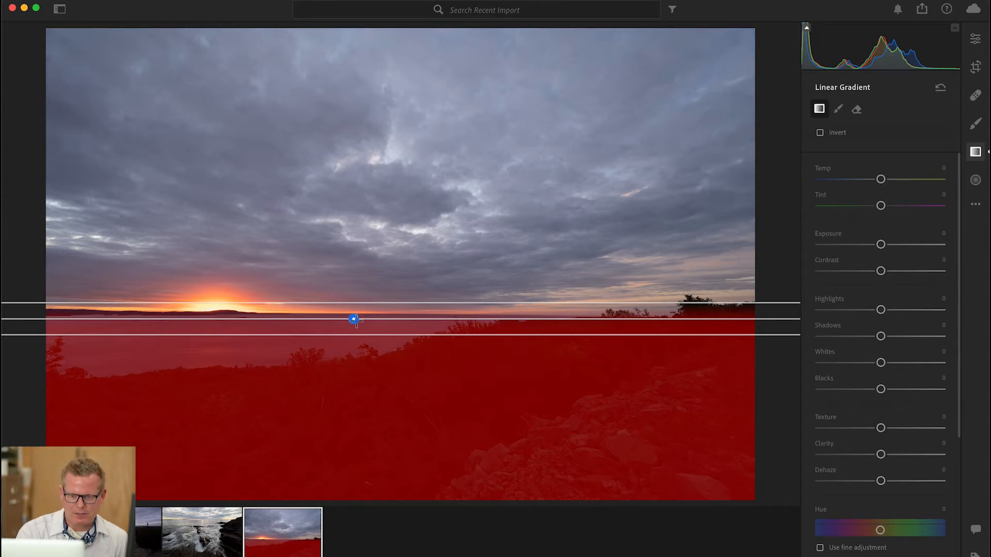
key(Delete)
mouse_move(343, 340)
mouse_down()
mouse_move(350, 299)
mouse_move(364, 303)
mouse_up()
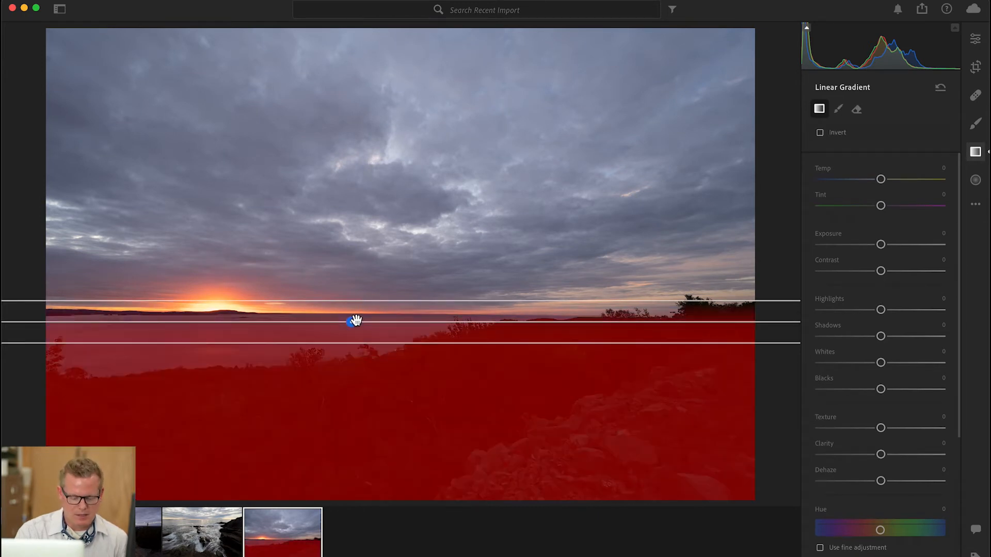
key(Delete)
drag(350, 335, 343, 310)
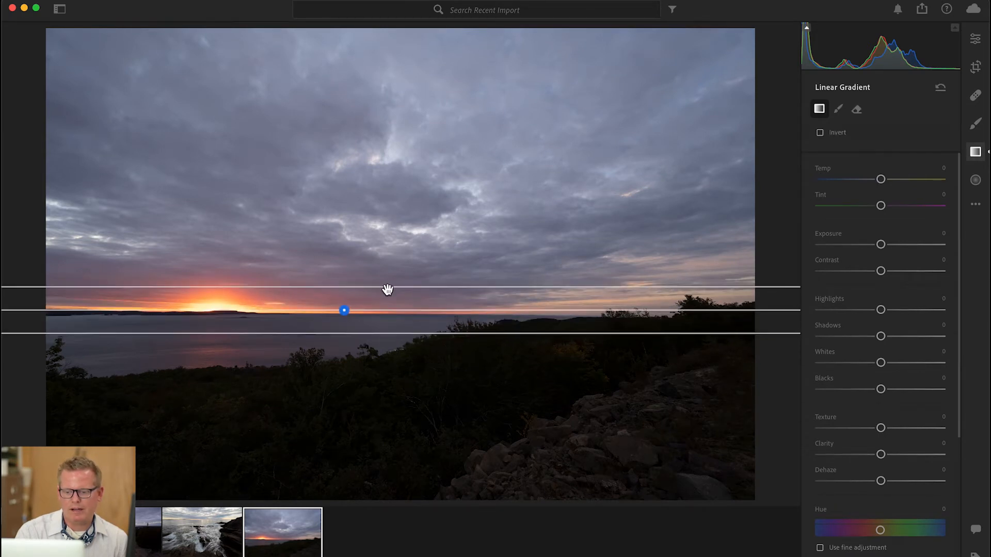
- Set the linear gradient's Exposure to +1.04 to brighten the water and foreground
drag(880, 246, 908, 247)
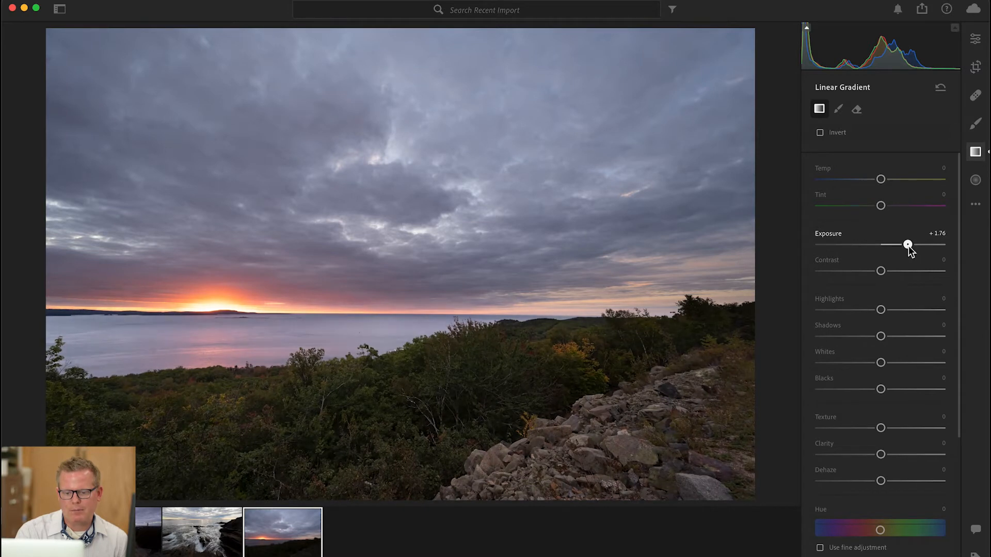
mouse_move(908, 246)
mouse_down()
mouse_move(882, 247)
mouse_move(910, 247)
mouse_move(898, 247)
mouse_up()
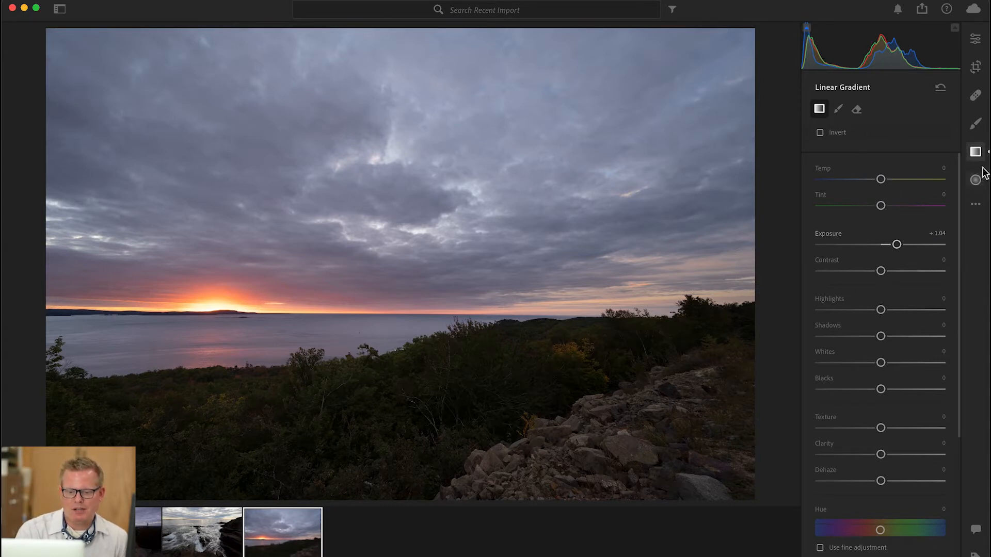
mouse_move(450, 299)
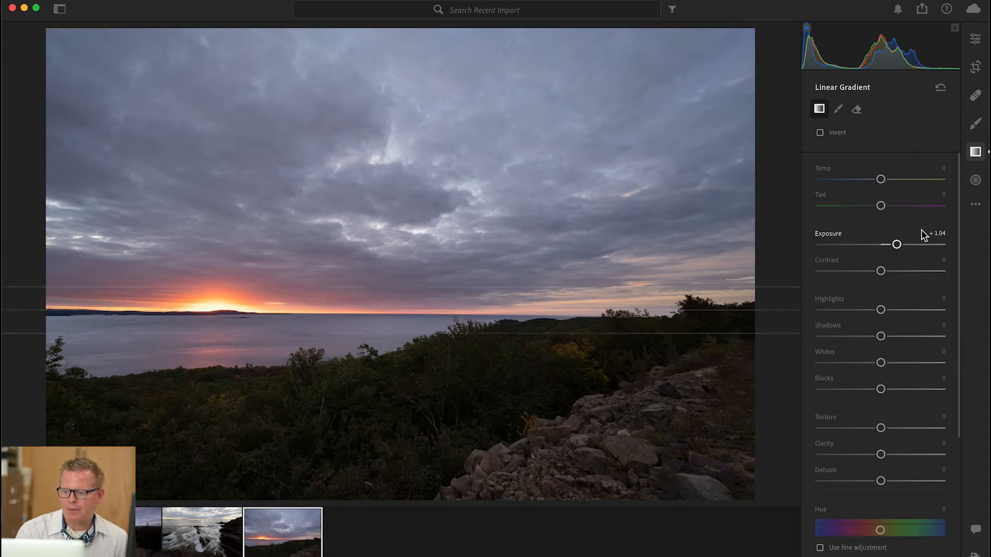
- Add a radial gradient around the yellow tree near the rocky slope and set its Exposure to +0.84
click(975, 180)
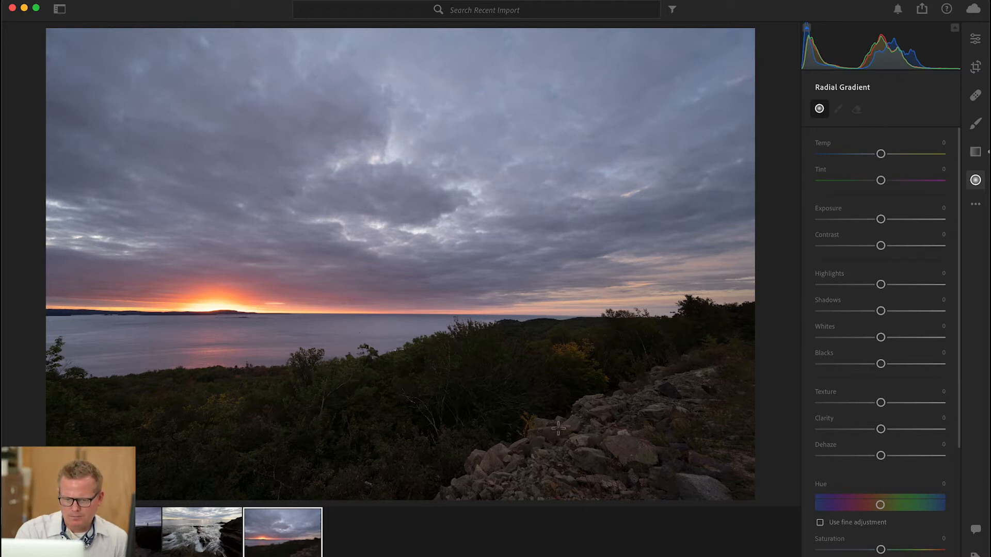
mouse_move(546, 343)
mouse_down()
mouse_move(600, 376)
mouse_move(579, 358)
mouse_move(597, 357)
mouse_up()
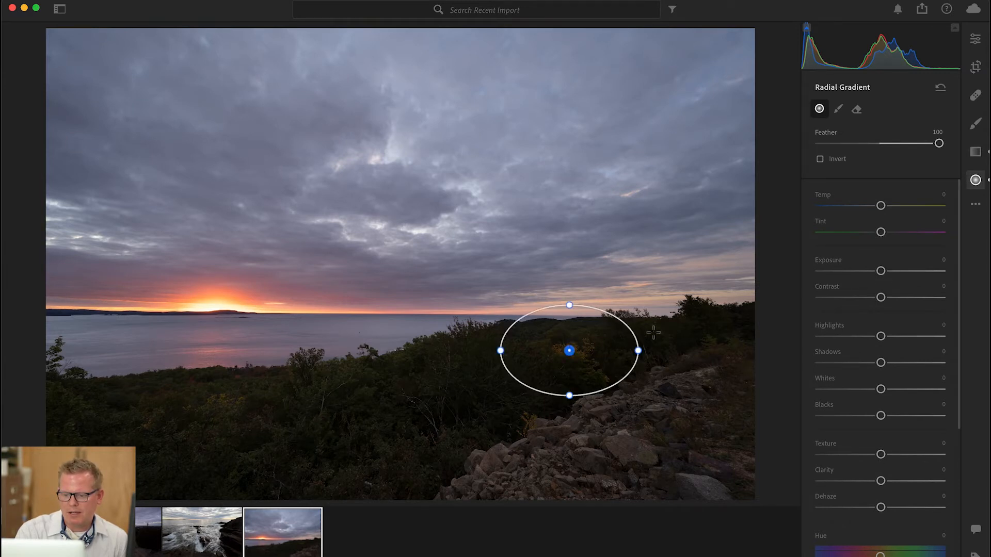
drag(880, 270, 893, 271)
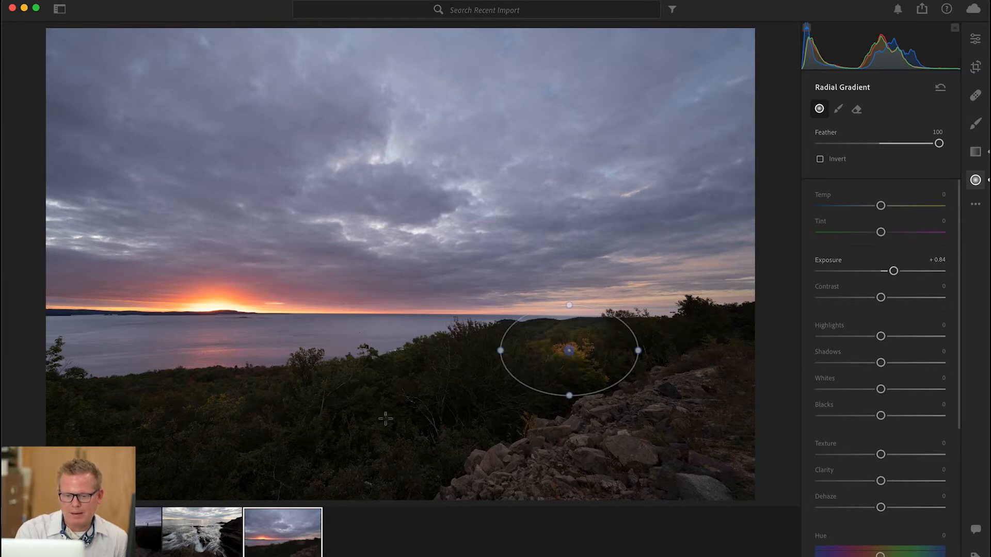
- Add radial gradients over the foreground bushes and the rocky slope, with Exposure set to +1.08
drag(208, 410, 290, 482)
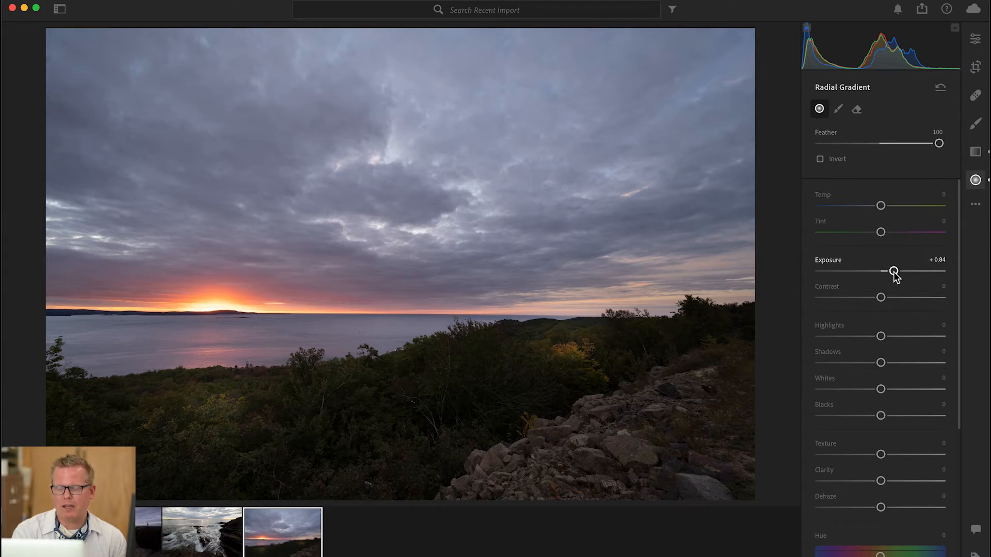
drag(893, 273, 897, 270)
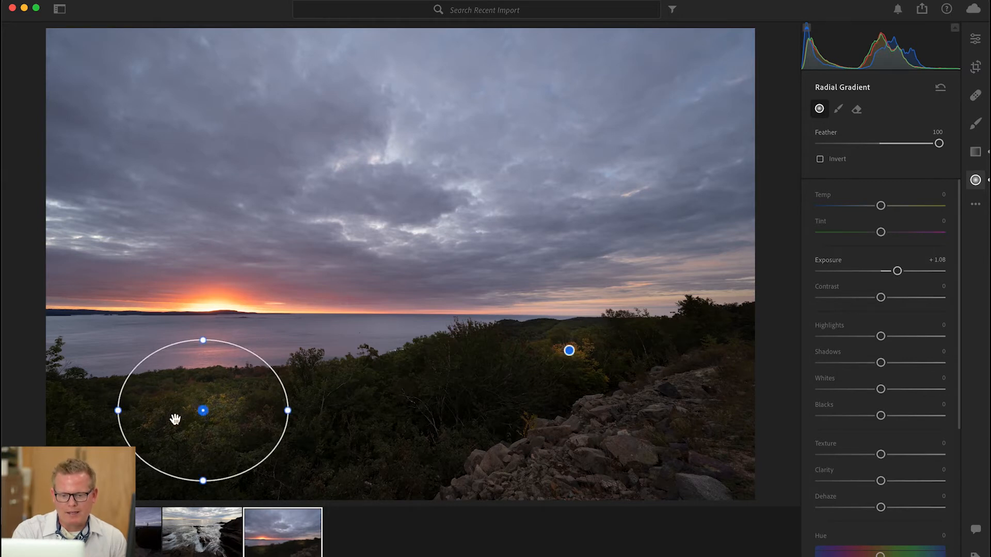
drag(604, 447, 800, 545)
drag(415, 403, 369, 494)
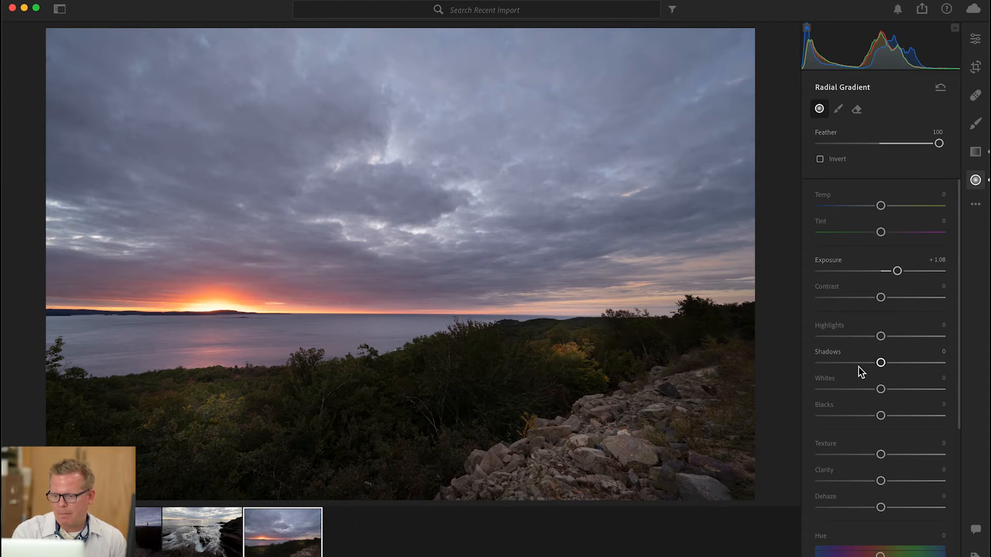
- Try out the Feather and Invert options on the radial gradient, restoring Feather 100 and the non-inverted mask
mouse_move(939, 143)
mouse_down()
mouse_move(904, 144)
mouse_move(961, 153)
mouse_move(764, 144)
mouse_move(938, 143)
mouse_up()
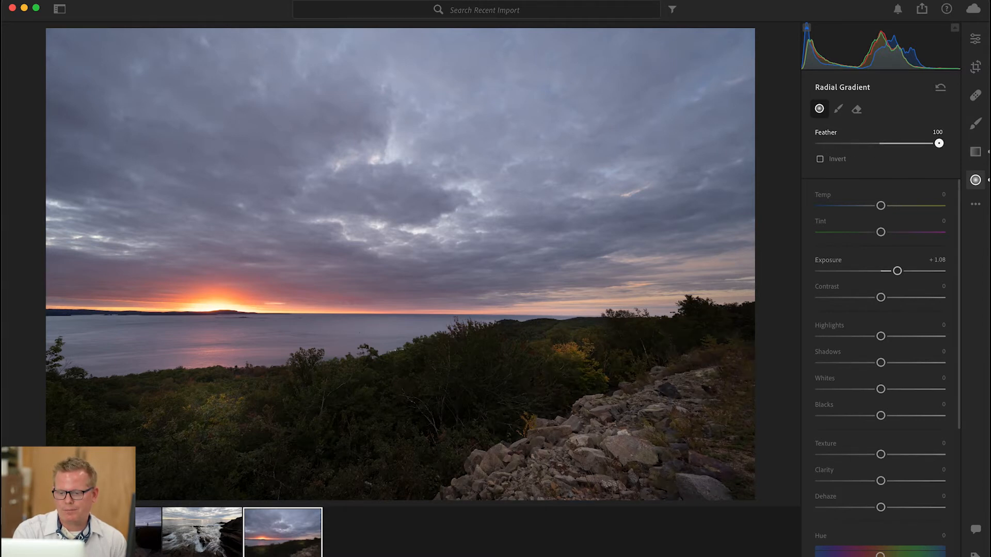
click(820, 159)
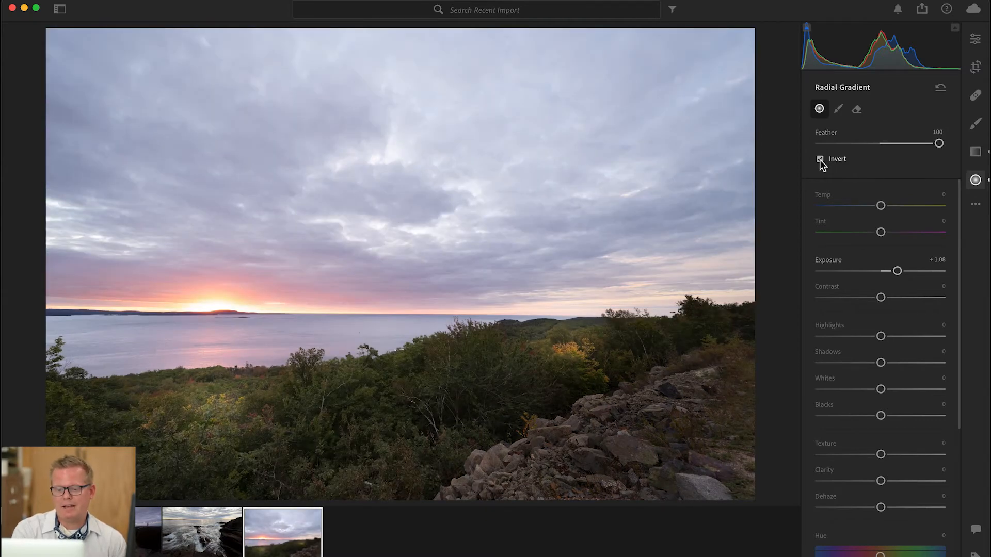
click(819, 159)
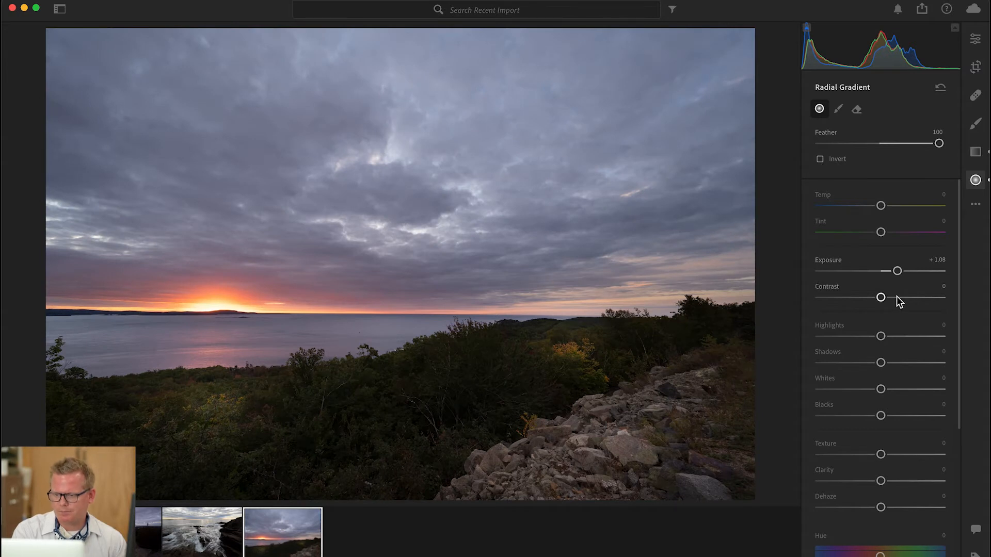
- Set the radial gradient's Exposure to +1.28, Clarity to +9 and Texture to +6
drag(896, 270, 900, 274)
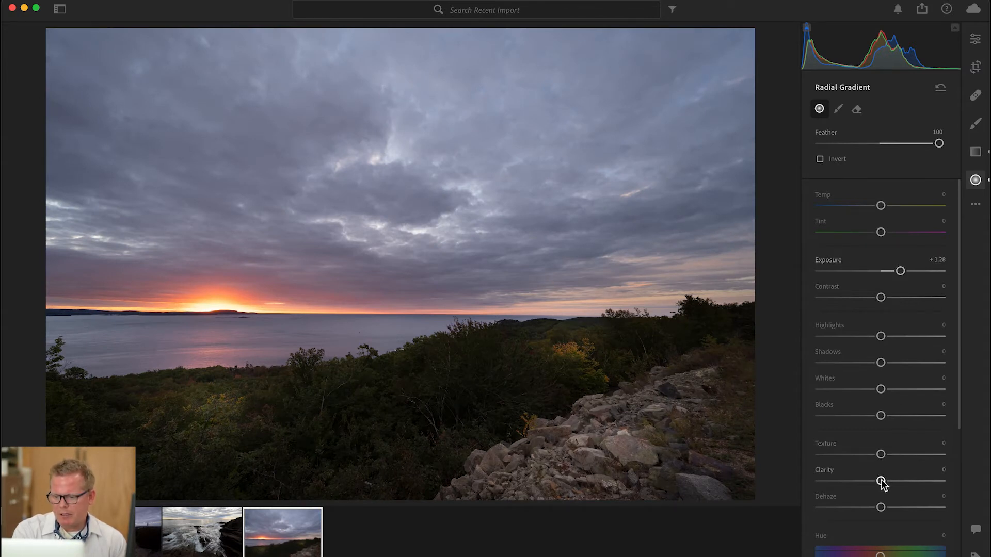
drag(880, 480, 883, 453)
- Add a radial gradient around the setting sun with Exposure −0.36, Saturation +24 and Clarity −29
drag(192, 305, 453, 395)
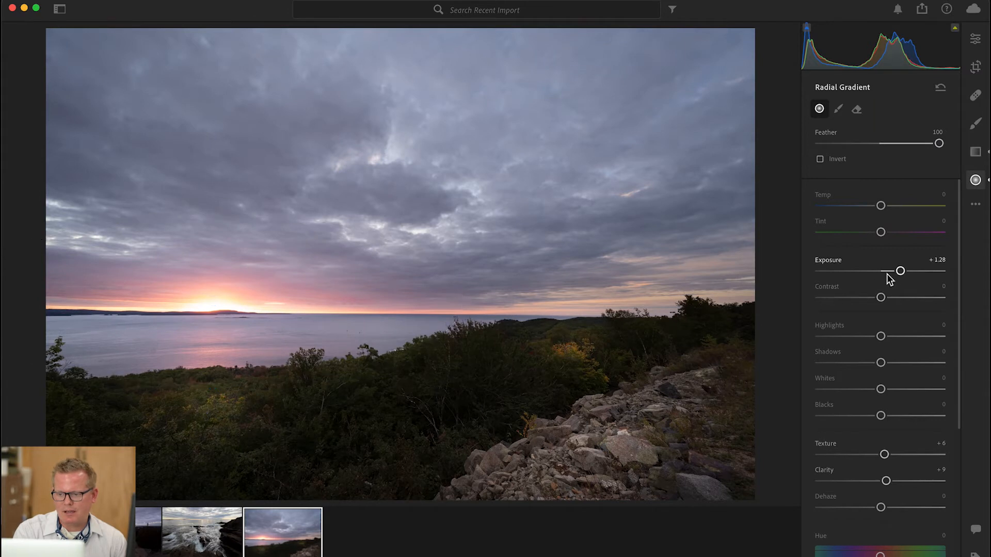
drag(901, 270, 876, 274)
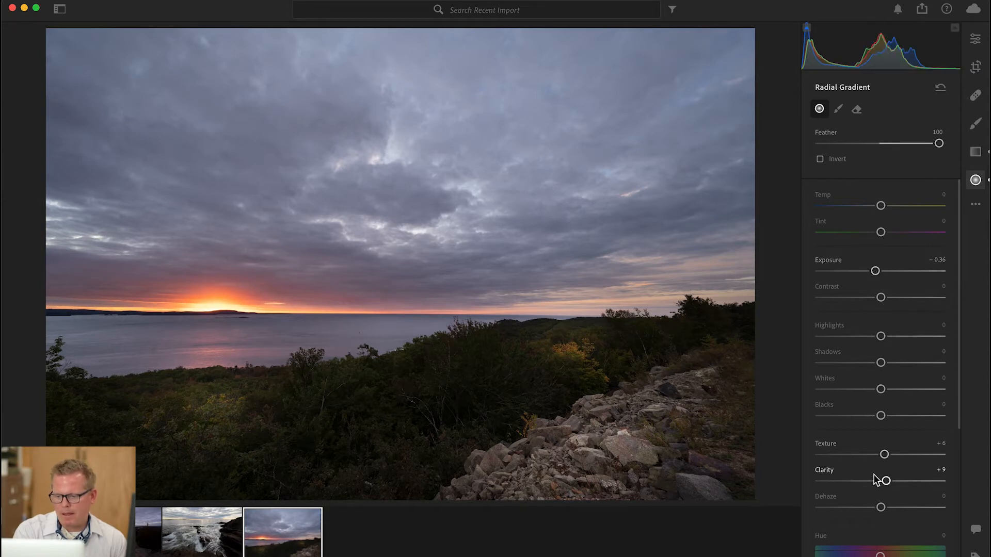
scroll(884, 434, down, 5)
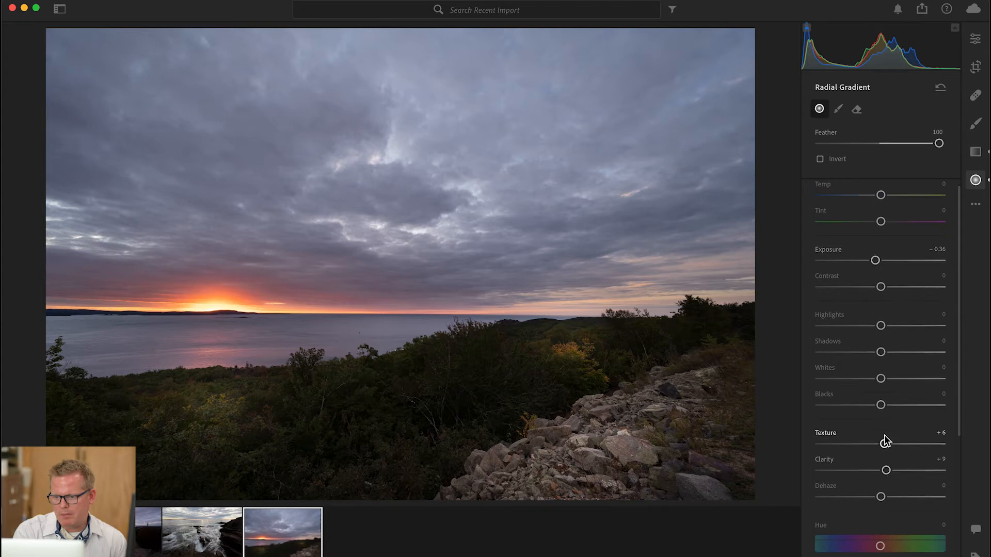
scroll(881, 438, down, 2)
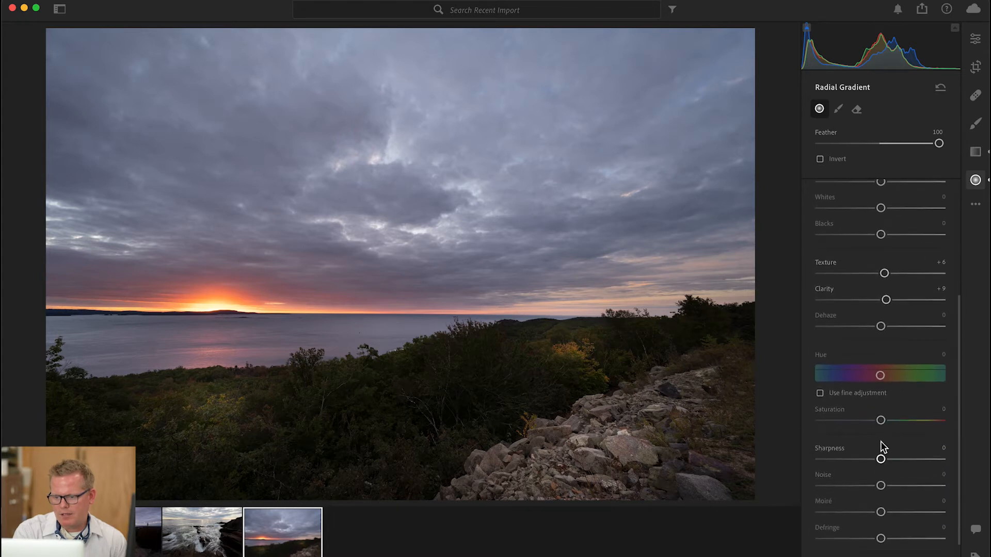
mouse_move(881, 421)
mouse_down()
mouse_move(904, 421)
mouse_move(896, 422)
mouse_up()
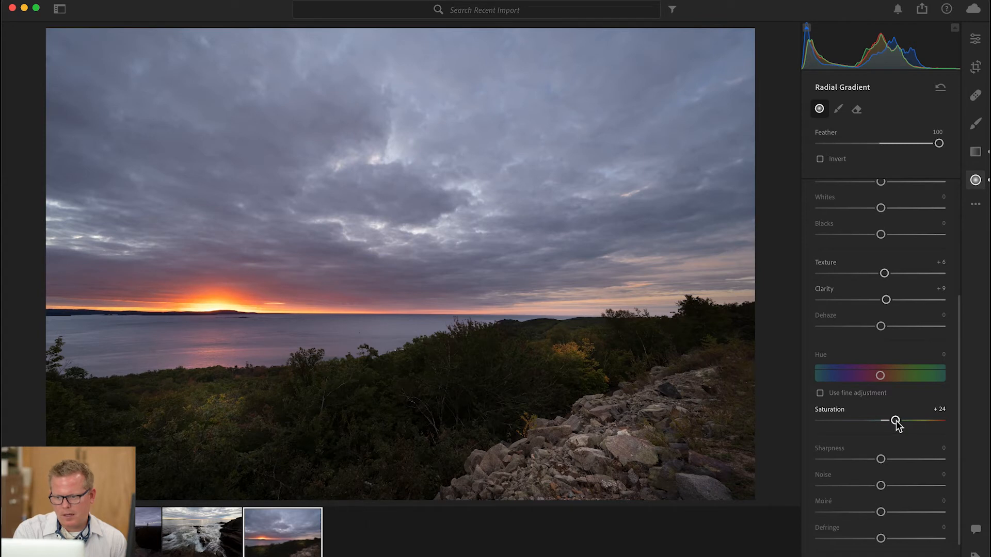
drag(871, 300, 859, 295)
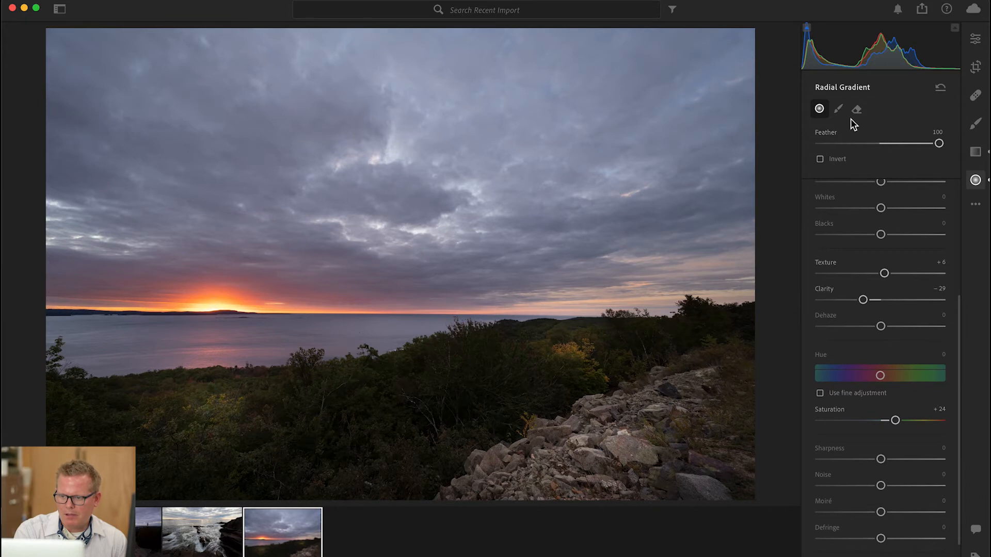
- Set the Exposure of the existing linear gradient over the sea and foreground to +1.28
click(975, 151)
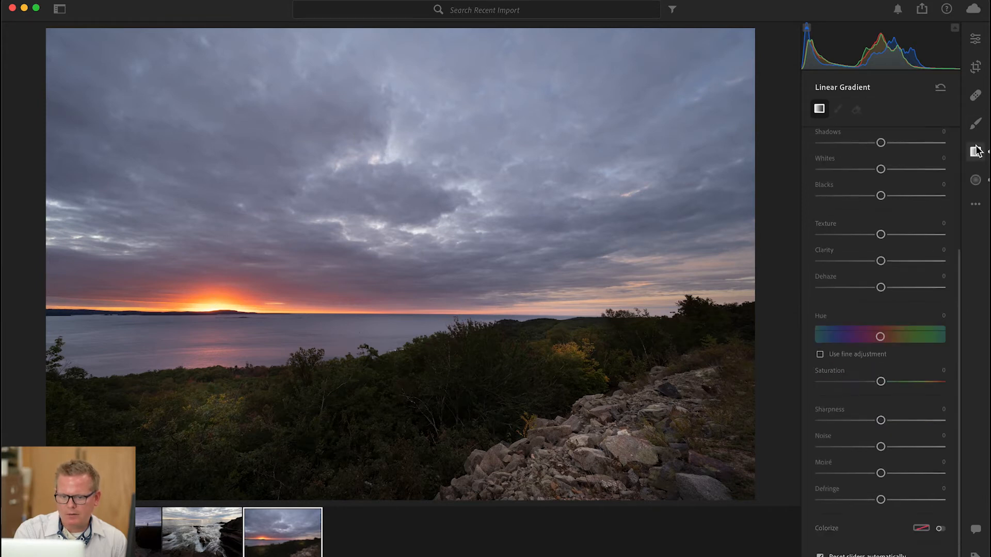
click(344, 310)
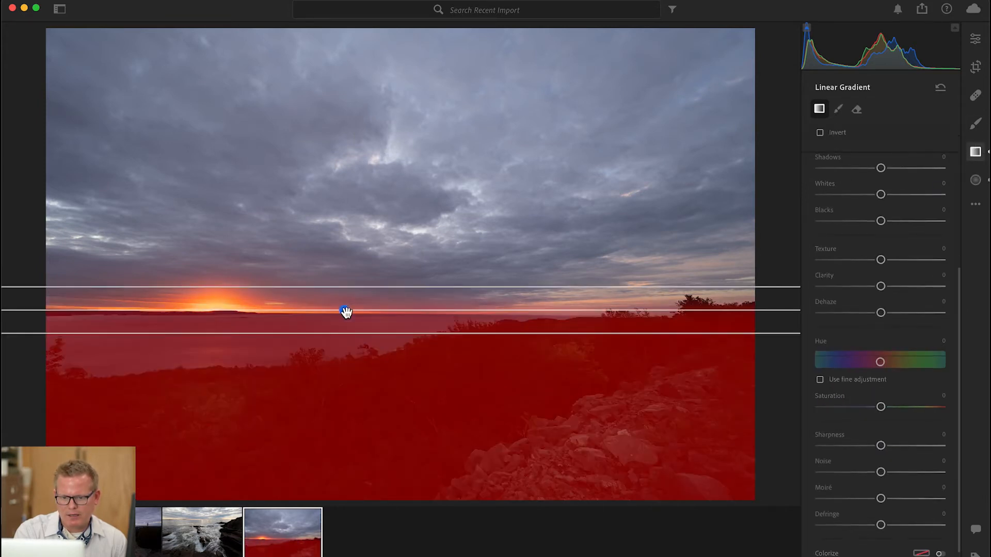
scroll(881, 202, up, 5)
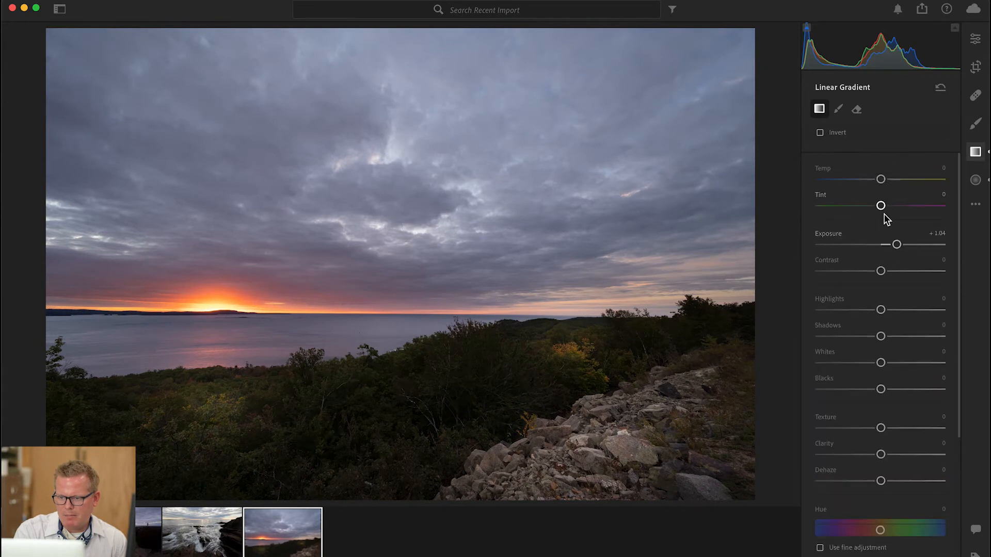
drag(894, 244, 900, 247)
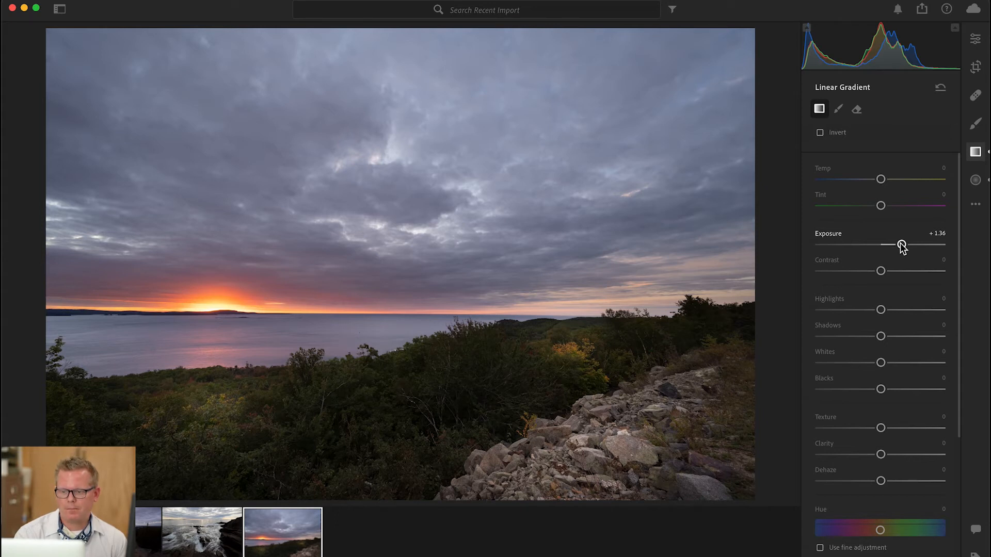
drag(900, 247, 899, 247)
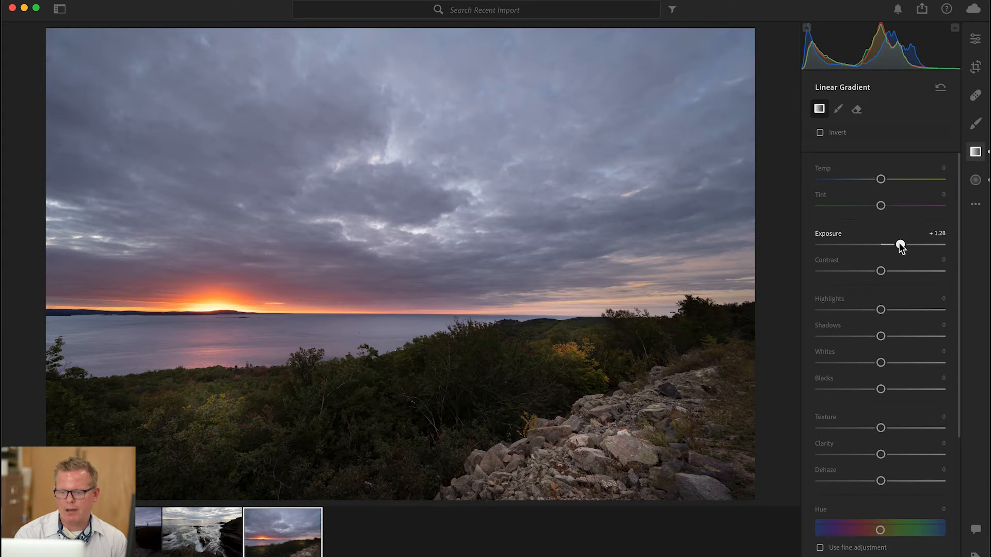
- Slightly raise the Exposure of the radial gradient around the yellow tree and select the one over the foreground bushes
click(974, 179)
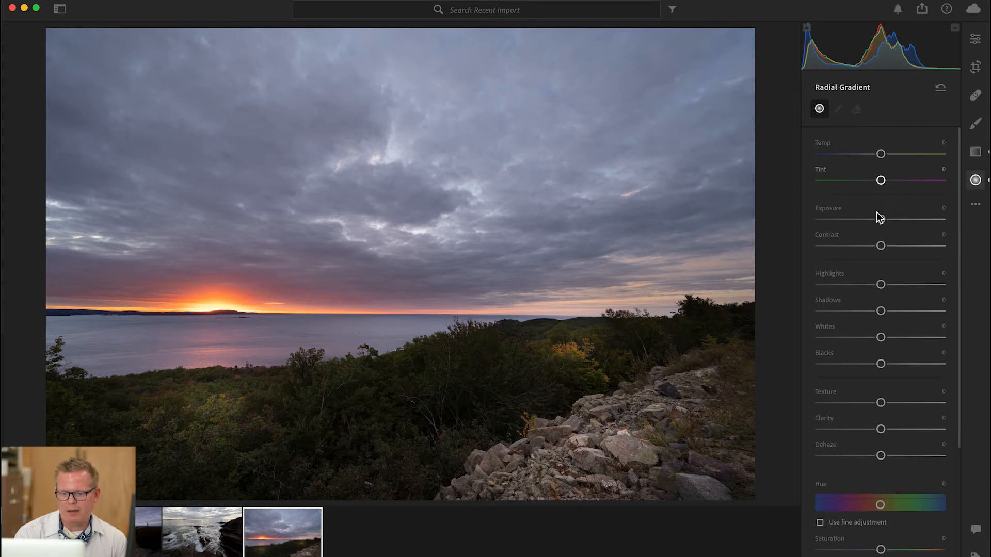
click(569, 350)
drag(893, 270, 895, 273)
click(203, 410)
- Add a second linear gradient that covers the sky and fades out across the horizon
click(975, 151)
click(345, 310)
drag(413, 282, 413, 327)
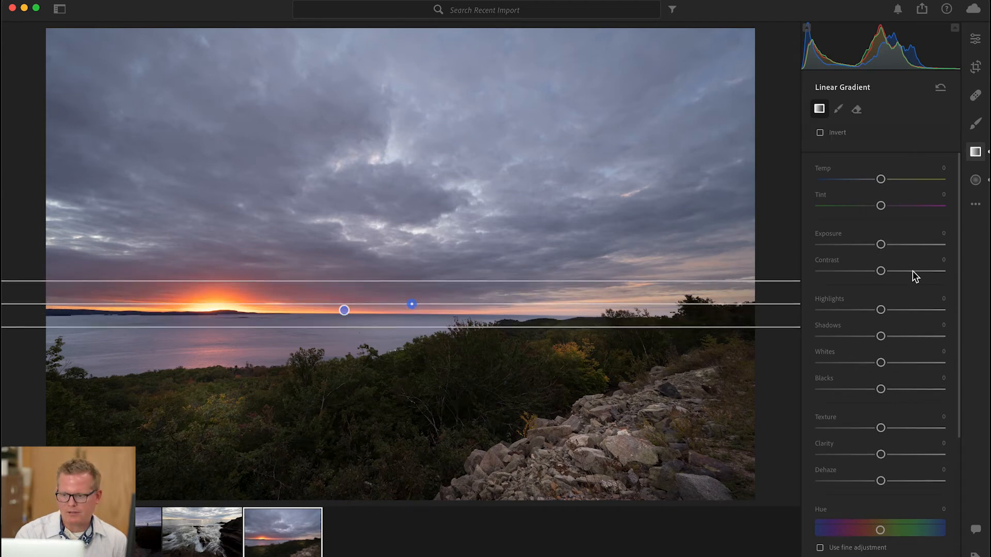
- Set the sky gradient's Exposure to −0.16, Contrast to +11 and Clarity to +30
drag(880, 245, 947, 279)
drag(880, 454, 957, 457)
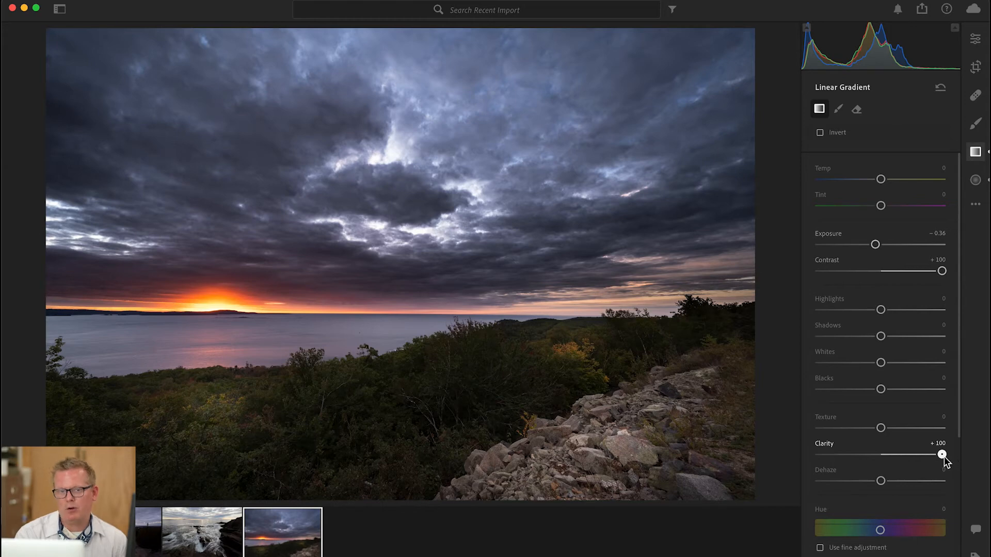
drag(912, 453, 899, 453)
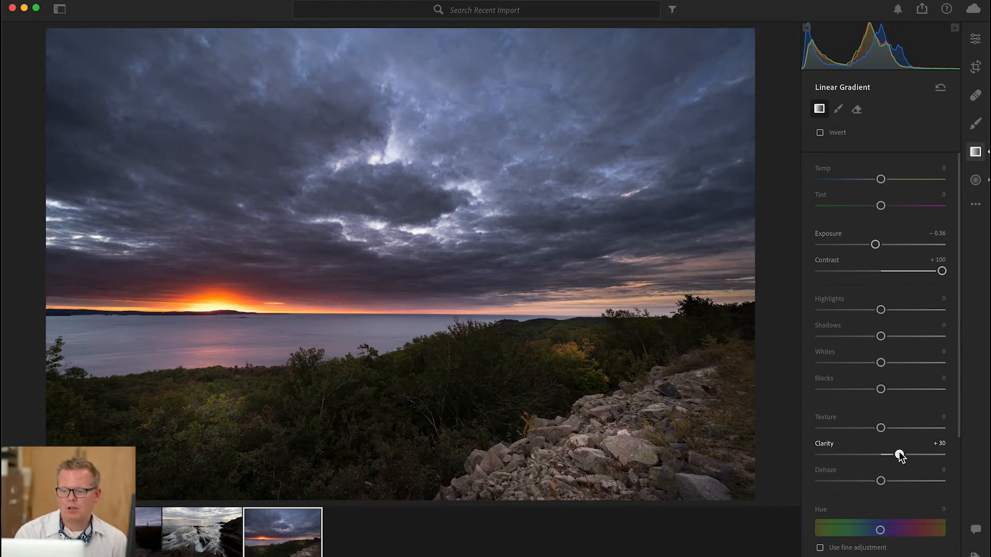
drag(941, 271, 877, 251)
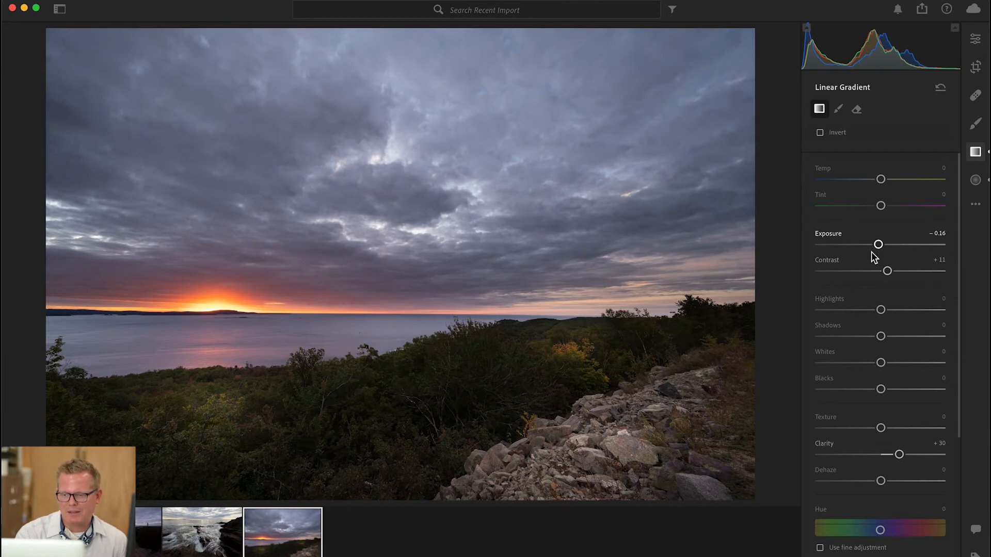
click(975, 153)
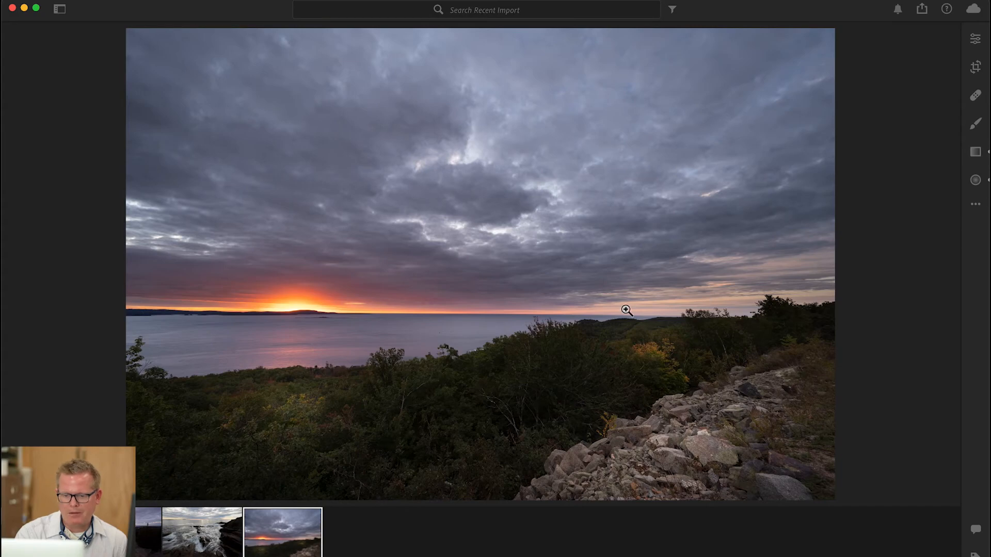
- Examine the trees, rocky slope and sunset over the water in close-up
click(561, 340)
drag(720, 362, 458, 240)
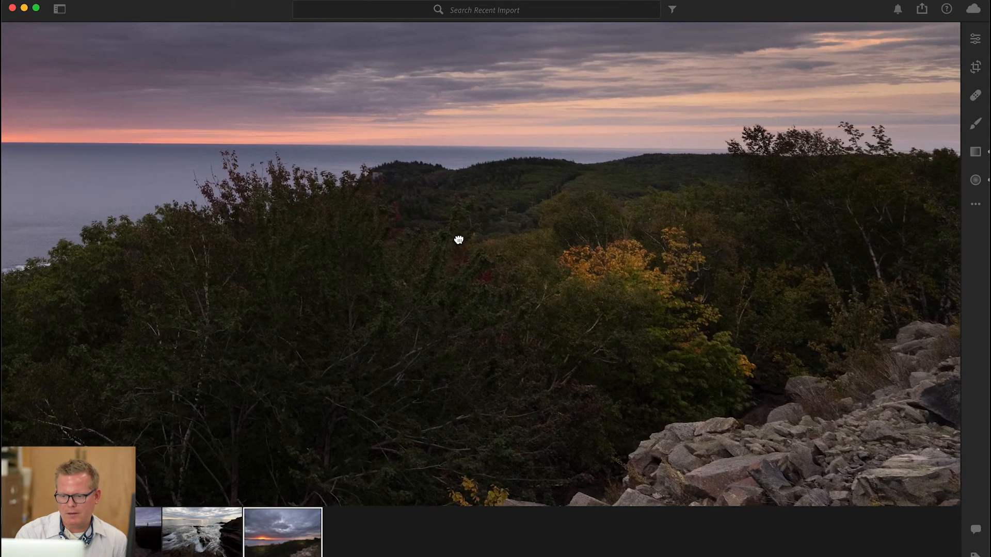
drag(552, 336, 573, 165)
drag(263, 256, 689, 461)
drag(419, 397, 593, 451)
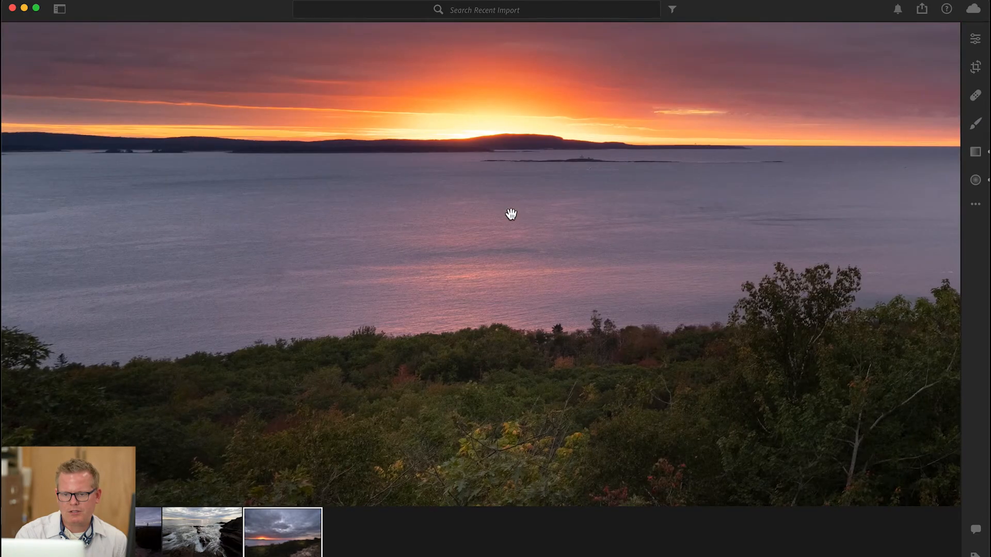
click(594, 336)
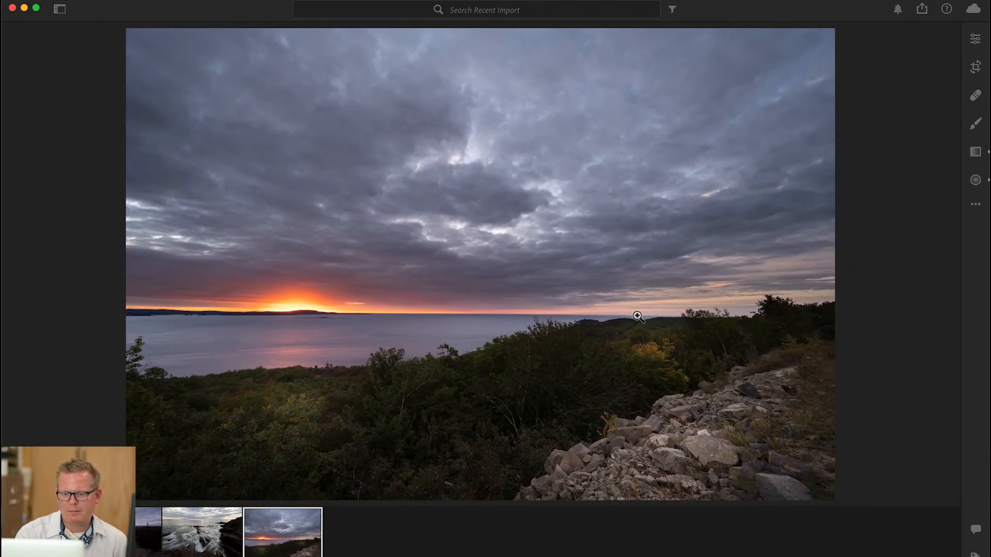
- Add a radial gradient over the sun's reflection on the water and set its Saturation to +46
click(975, 180)
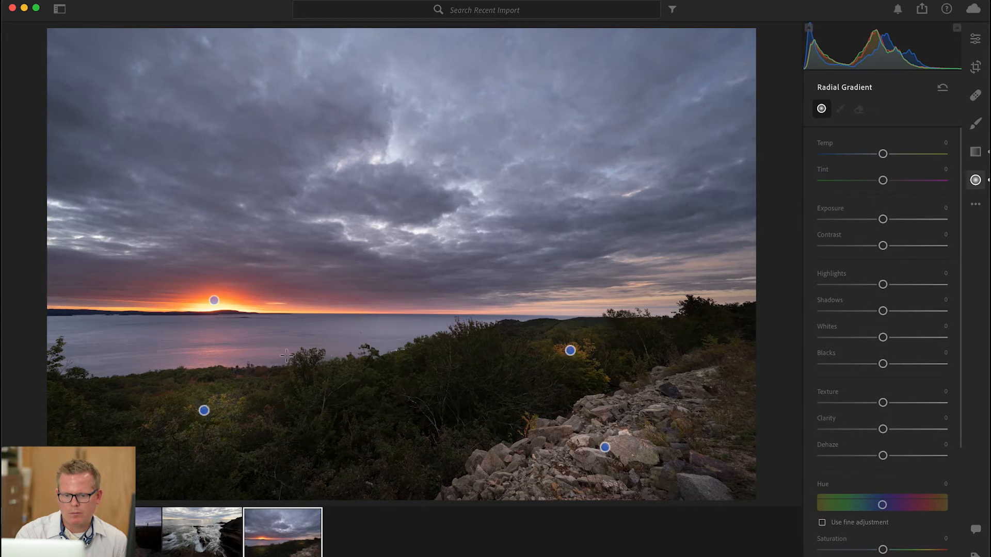
drag(219, 344, 297, 386)
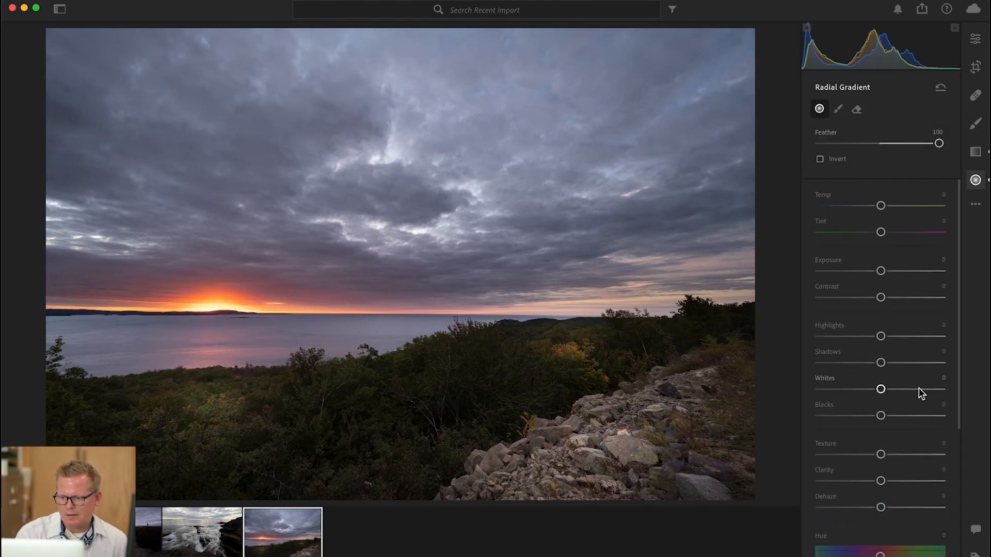
scroll(906, 439, down, 5)
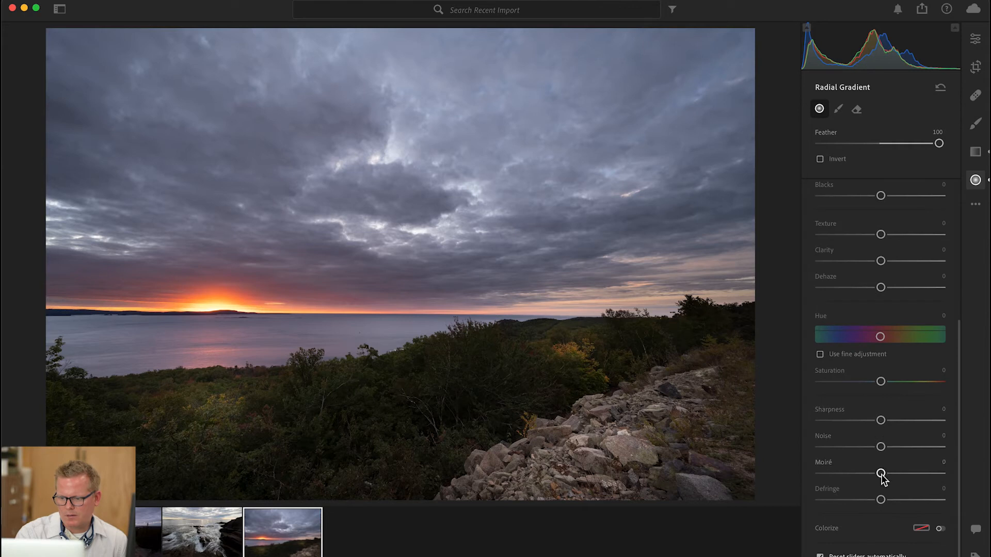
scroll(886, 398, up, 5)
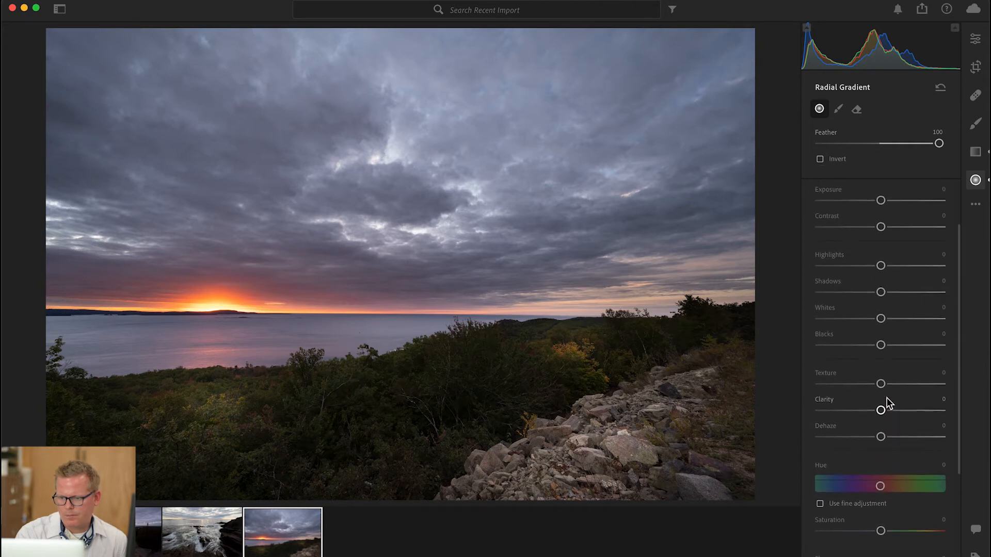
scroll(888, 402, down, 5)
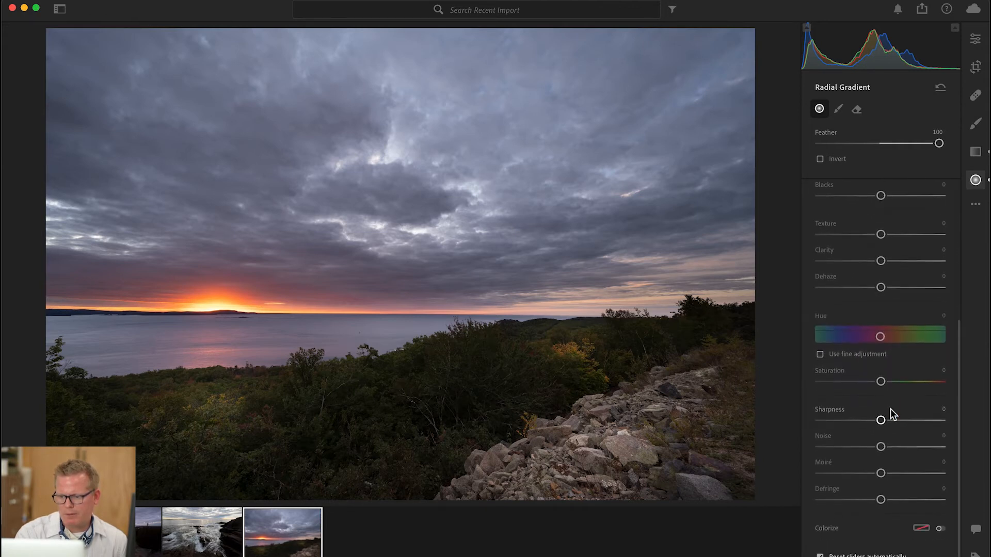
drag(880, 381, 910, 386)
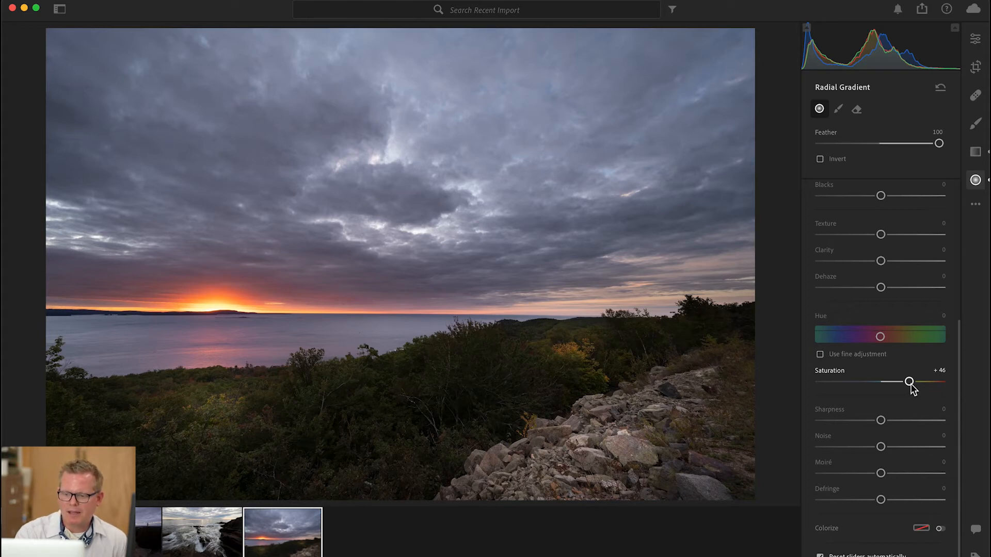
click(974, 181)
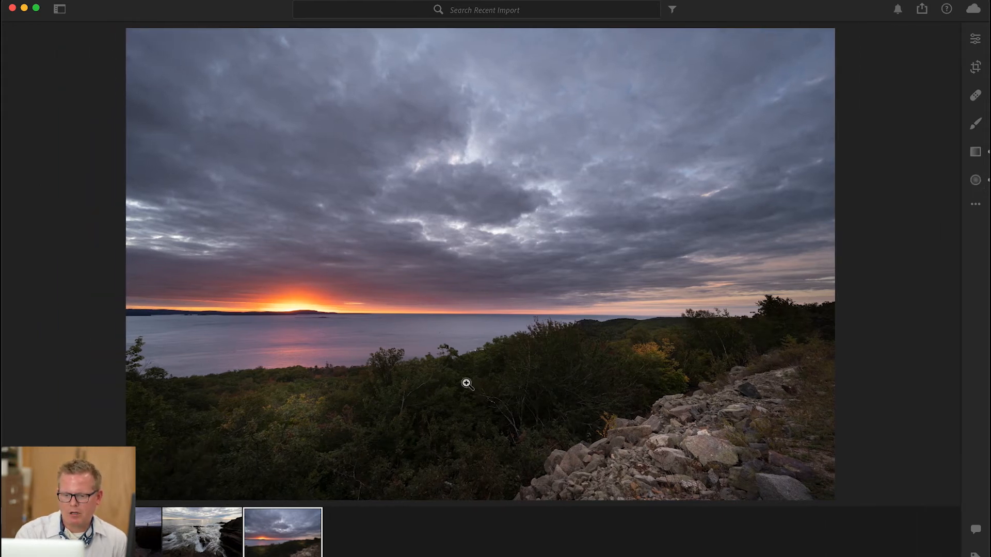
- Sharpen the whole photo with Sharpening 55 and Masking 17, checking the trees and water in close-up
click(411, 384)
click(409, 386)
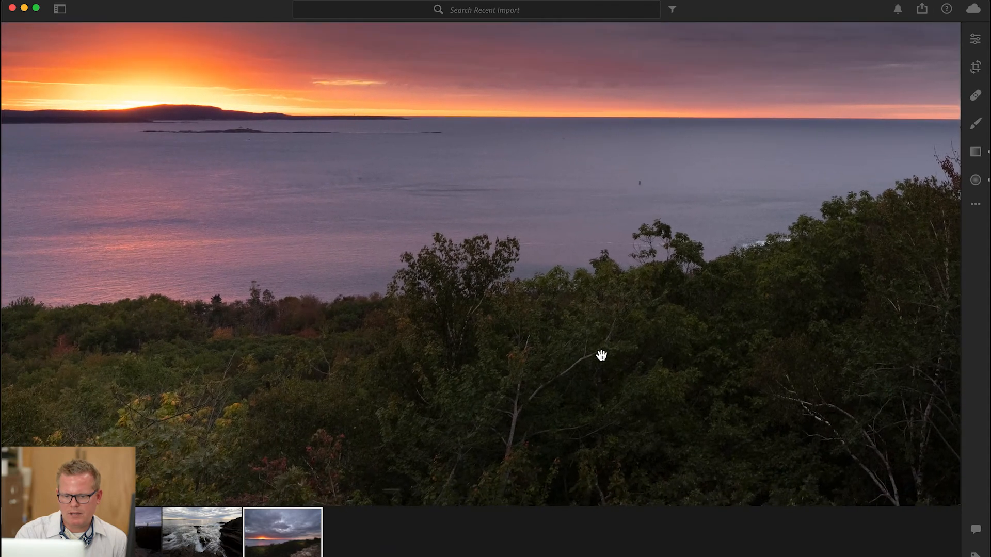
click(974, 38)
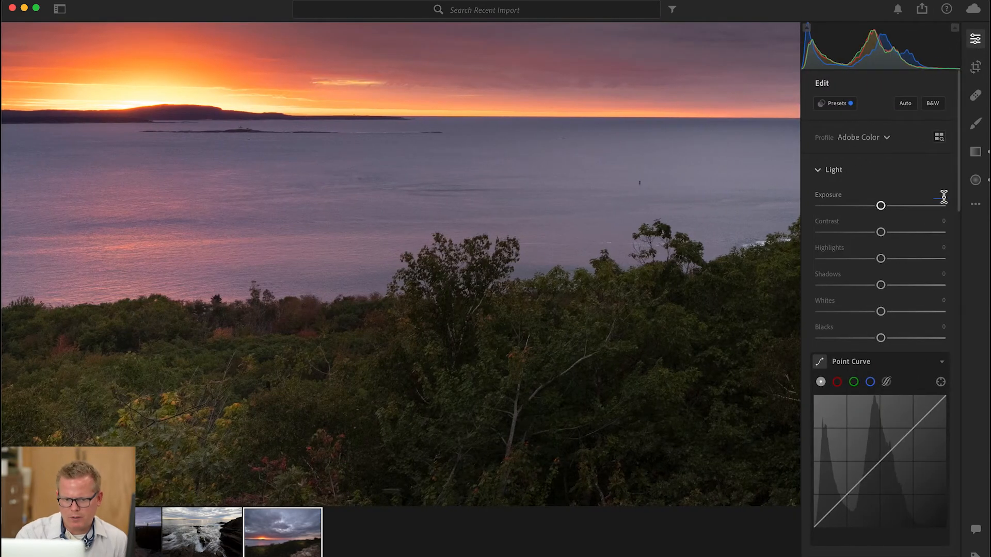
scroll(883, 361, down, 15)
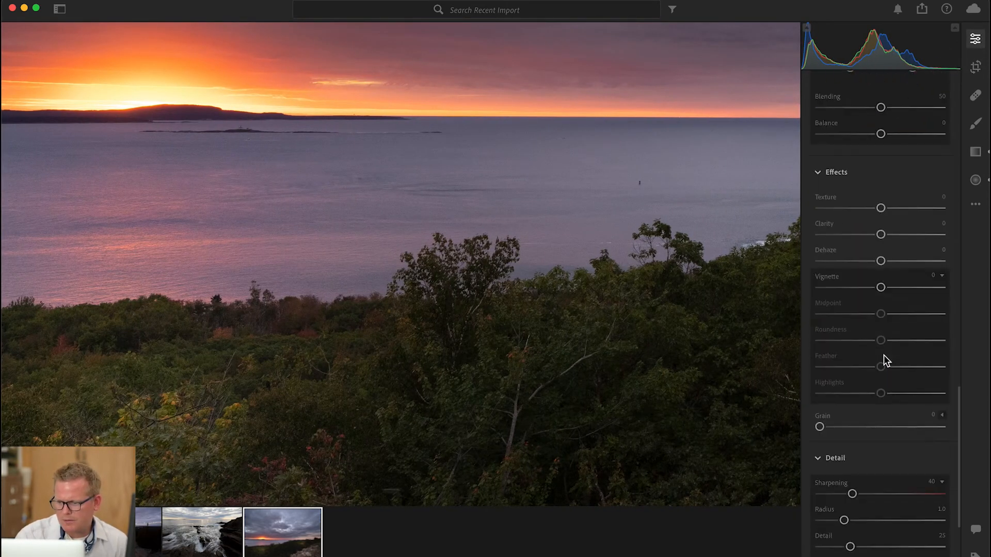
scroll(883, 361, down, 3)
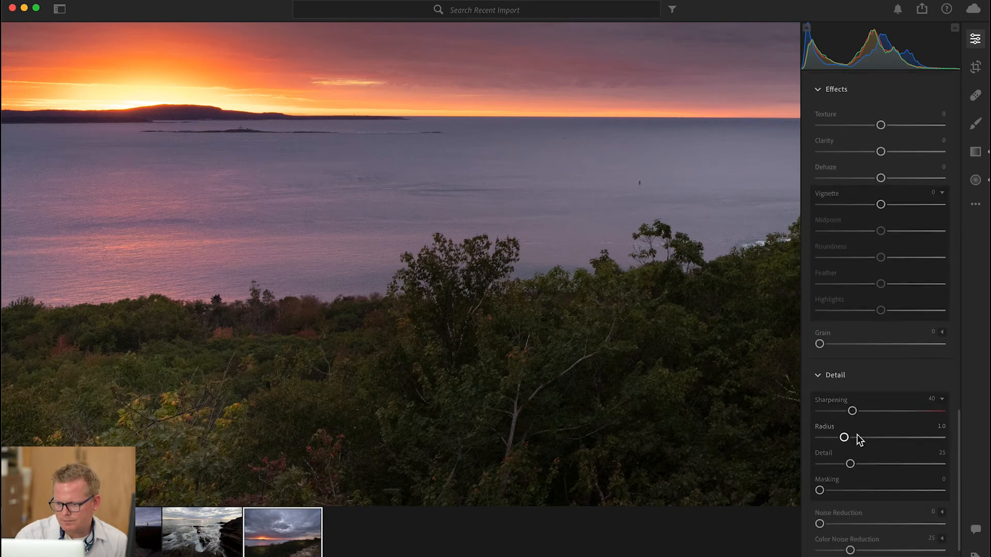
key(alt)
drag(820, 490, 840, 491)
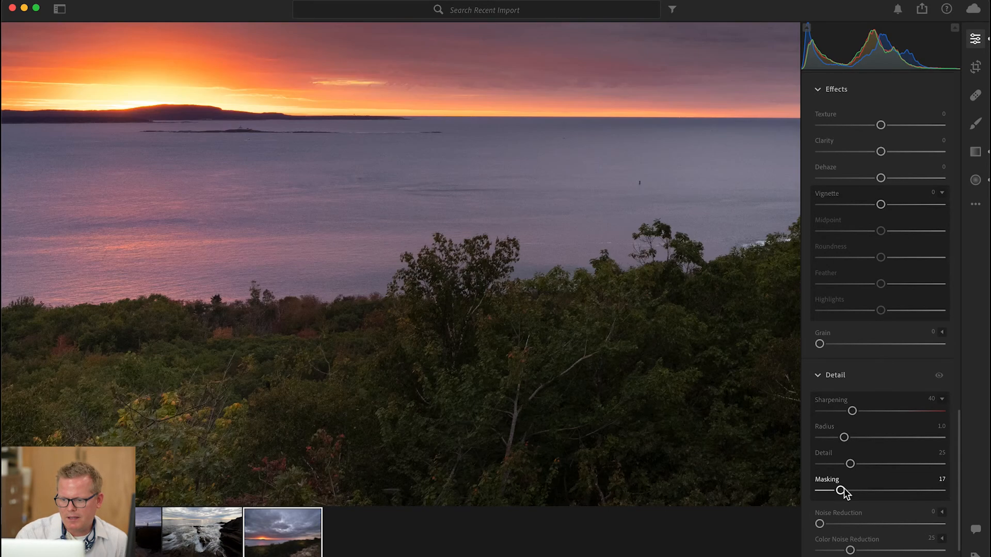
mouse_move(852, 412)
mouse_down()
mouse_move(907, 412)
mouse_move(867, 411)
mouse_up()
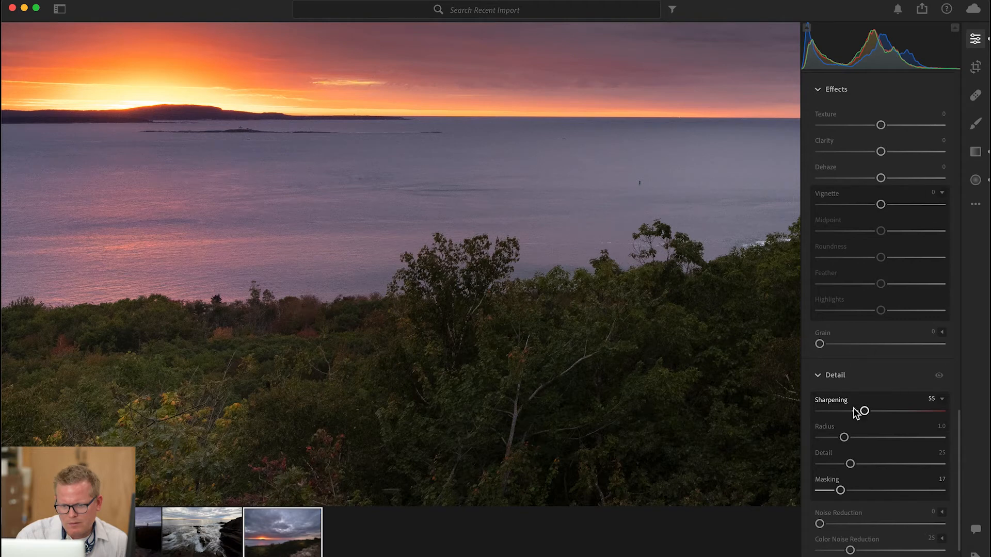
click(537, 337)
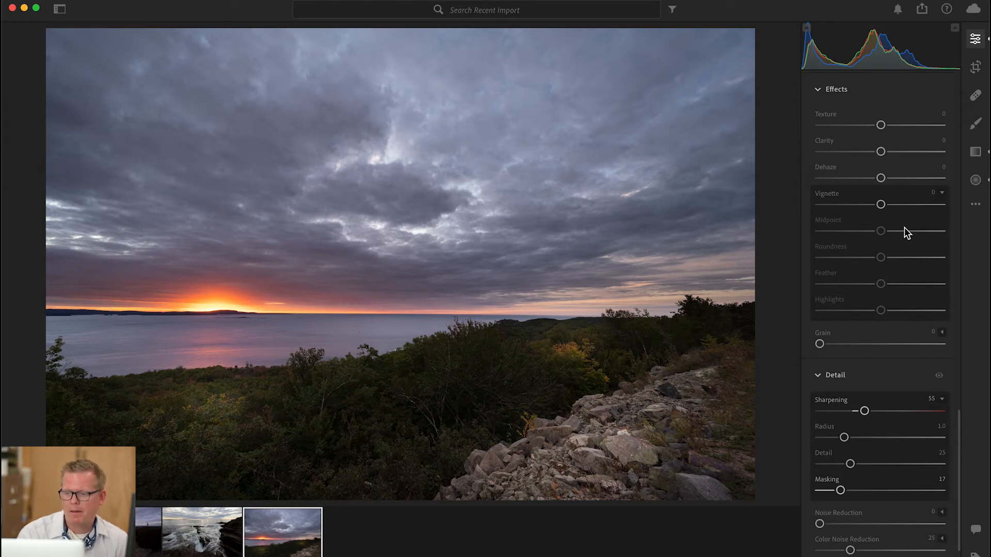
click(975, 39)
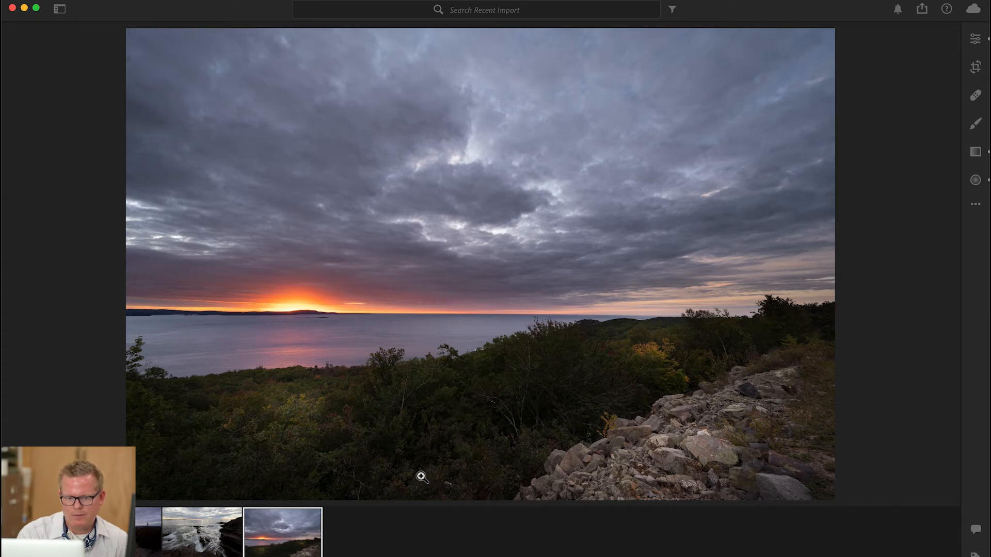
- Open the rocky seascape photo and add a linear gradient over everything below the horizon with Exposure +0.44, Temp +13 and Tint +3
click(199, 546)
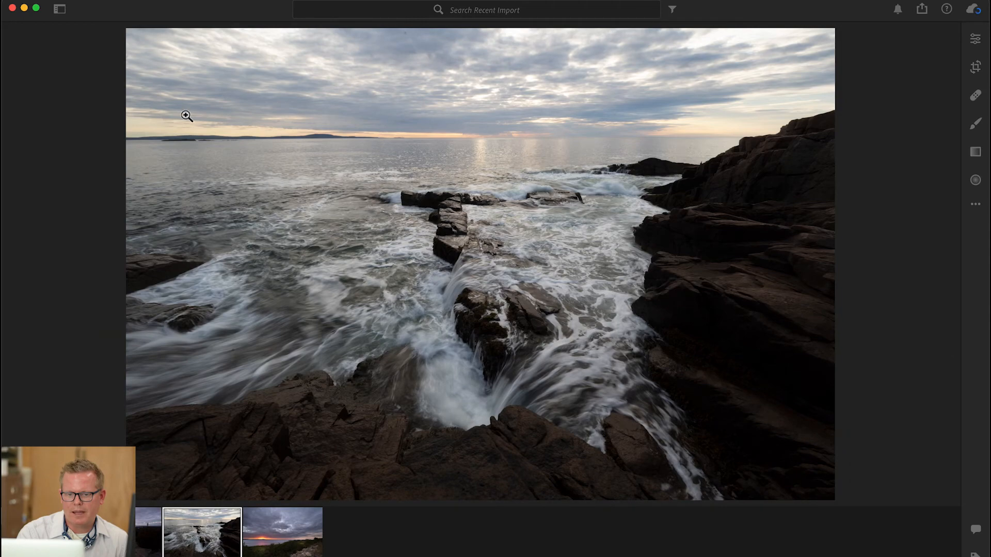
click(187, 117)
click(265, 161)
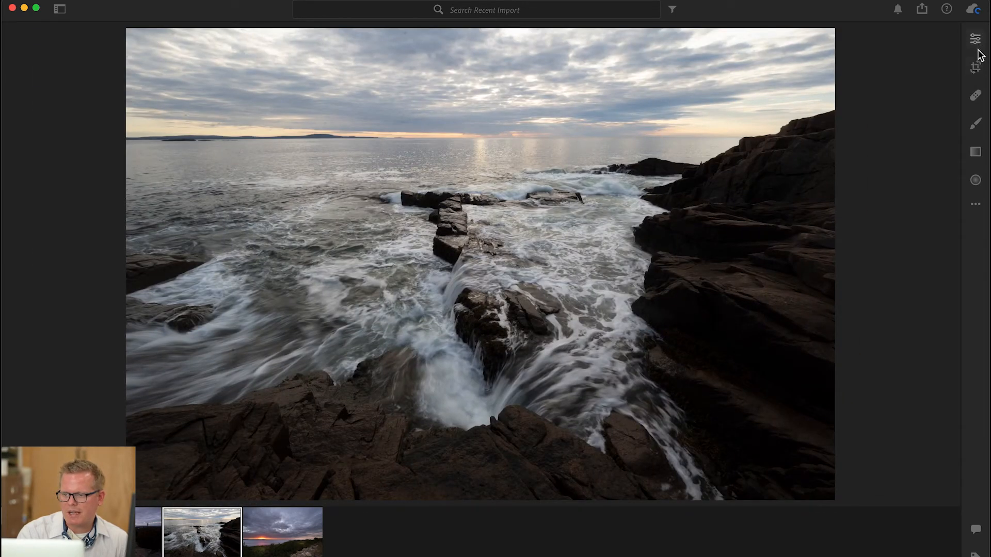
click(976, 126)
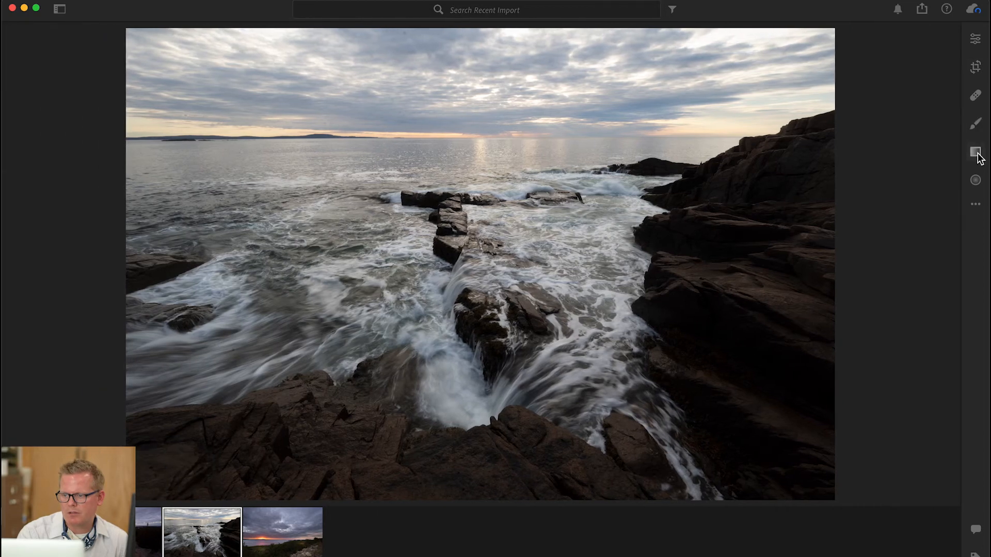
click(975, 151)
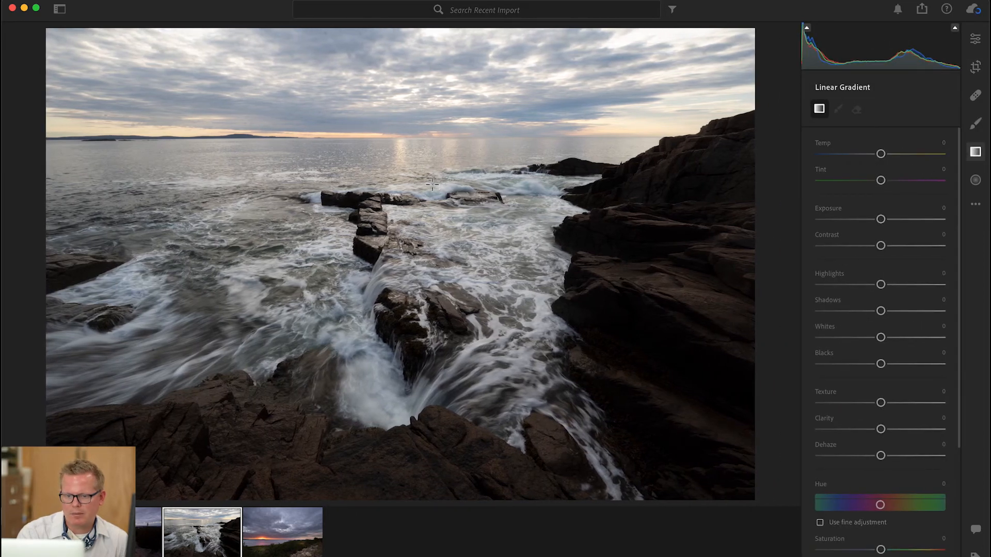
drag(368, 184, 369, 138)
drag(882, 244, 893, 248)
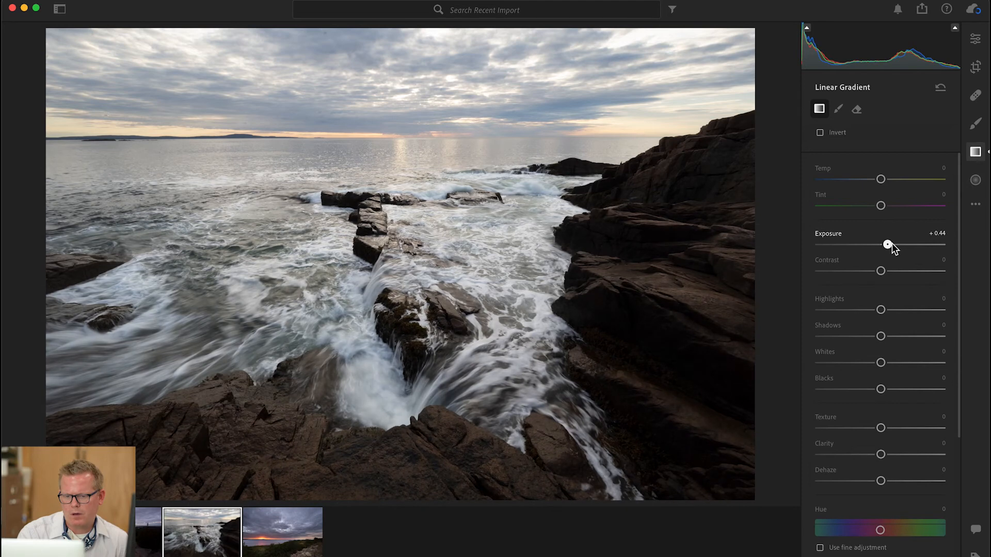
mouse_move(881, 180)
mouse_down()
mouse_move(893, 183)
mouse_move(886, 179)
mouse_move(884, 207)
mouse_move(887, 180)
mouse_up()
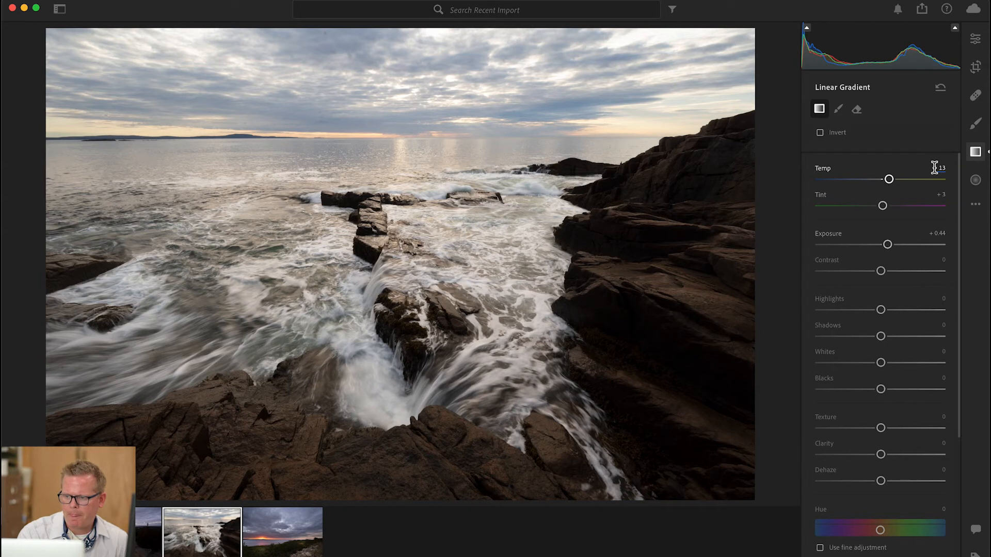
- Add a radial gradient over the rushing water right of the central rocks, with Whites +43 and Clarity +35
click(975, 180)
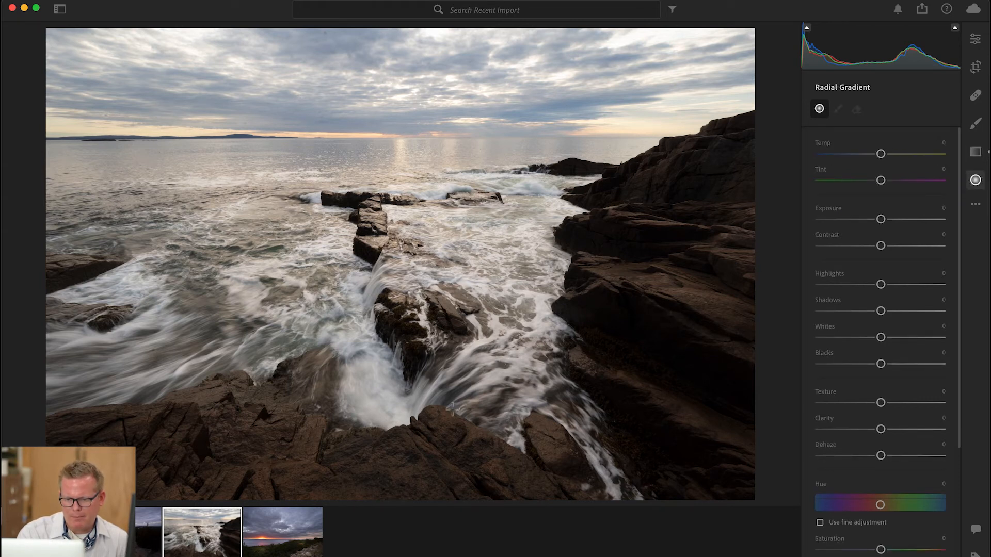
mouse_move(513, 397)
mouse_down()
mouse_move(581, 441)
mouse_move(537, 403)
mouse_up()
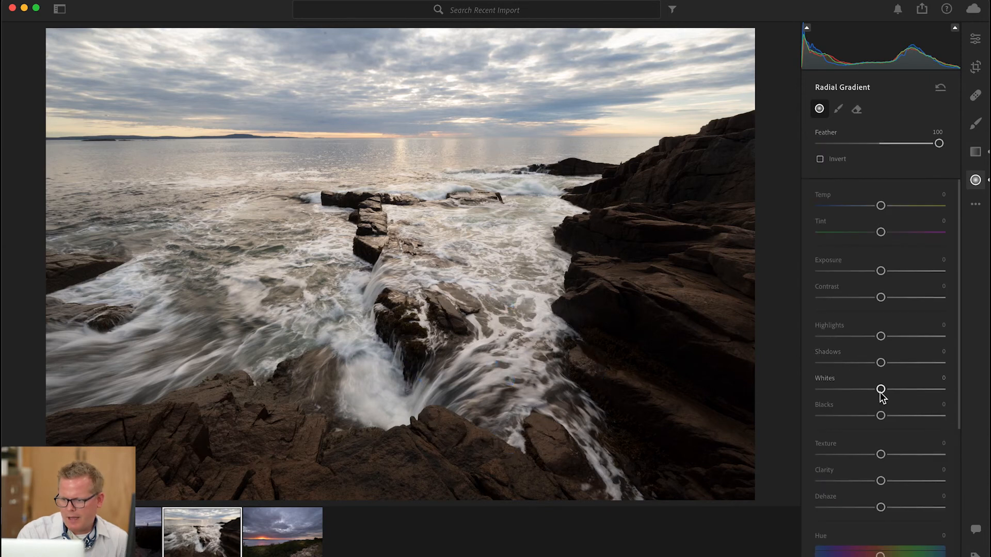
drag(881, 390, 908, 392)
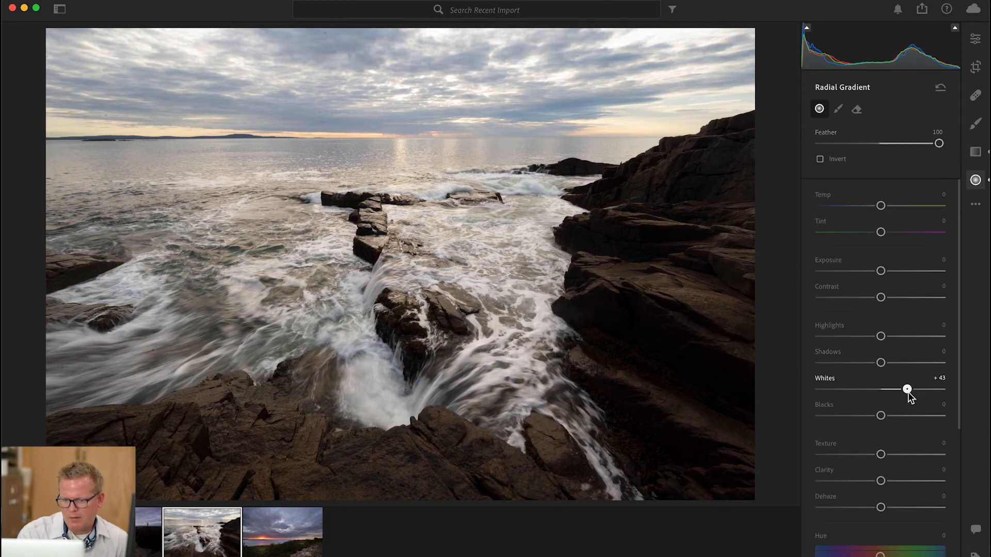
mouse_move(881, 481)
mouse_down()
mouse_move(938, 481)
mouse_move(891, 481)
mouse_move(900, 482)
mouse_up()
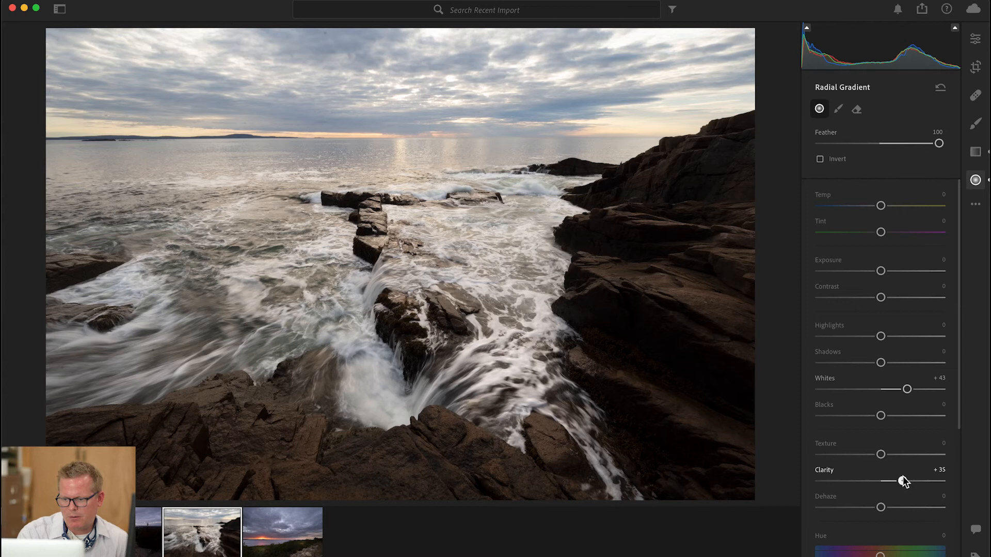
- Add radial gradients with Whites +43 and Clarity +35 over the central waterfall and the streaking water at lower left
mouse_move(352, 343)
mouse_down()
mouse_move(373, 398)
mouse_move(414, 438)
mouse_up()
drag(373, 377, 385, 362)
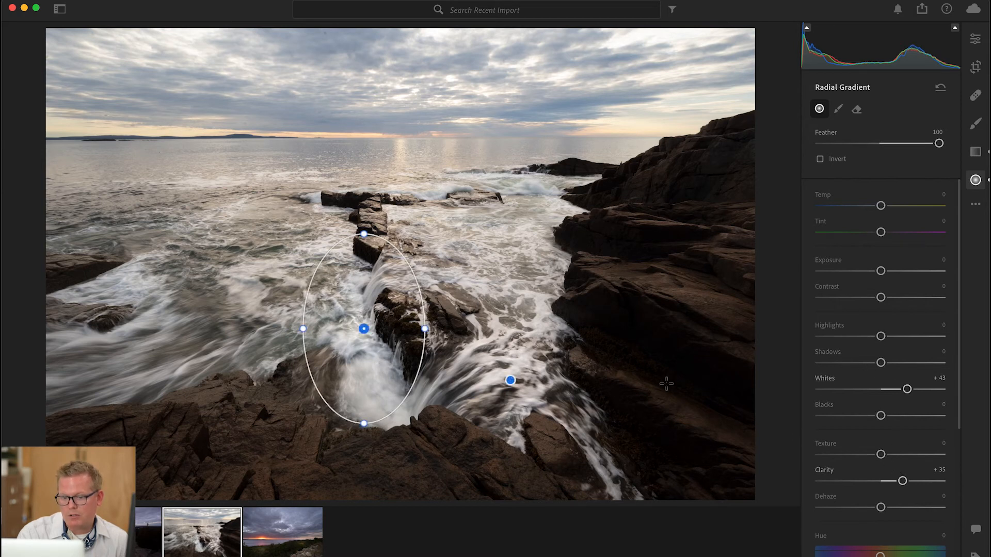
drag(179, 335, 347, 414)
drag(205, 324, 188, 333)
mouse_move(330, 320)
mouse_down()
mouse_move(320, 304)
mouse_move(314, 317)
mouse_up()
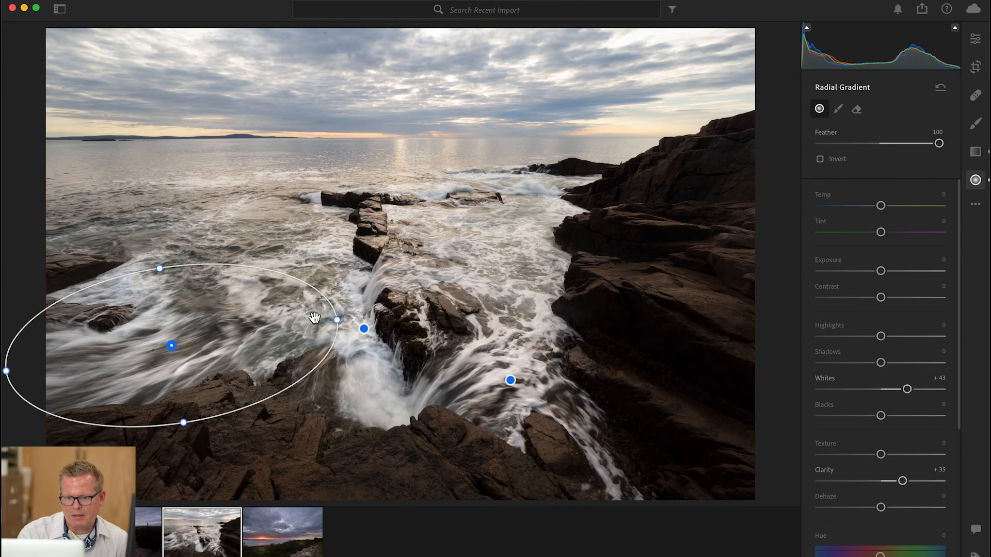
- Add radial gradients with Whites +43 and Clarity +35 over the foam beside the right cliff and the waves at upper left
drag(470, 243, 584, 311)
drag(501, 254, 507, 258)
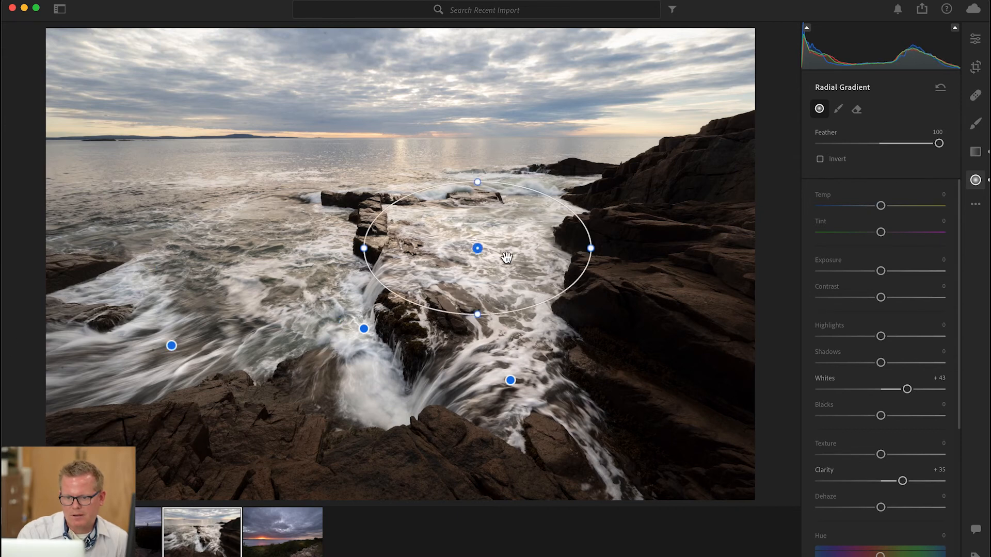
drag(201, 215, 264, 257)
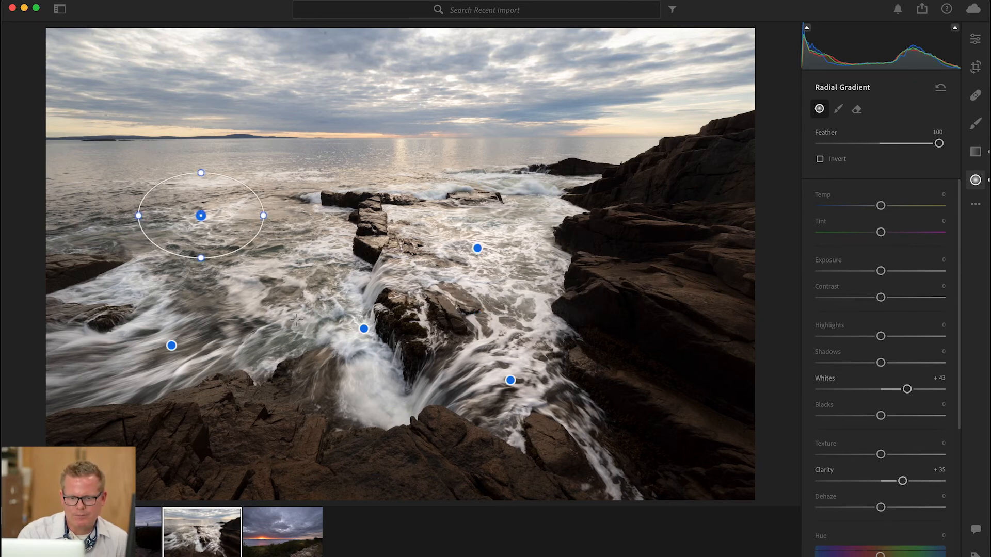
click(974, 181)
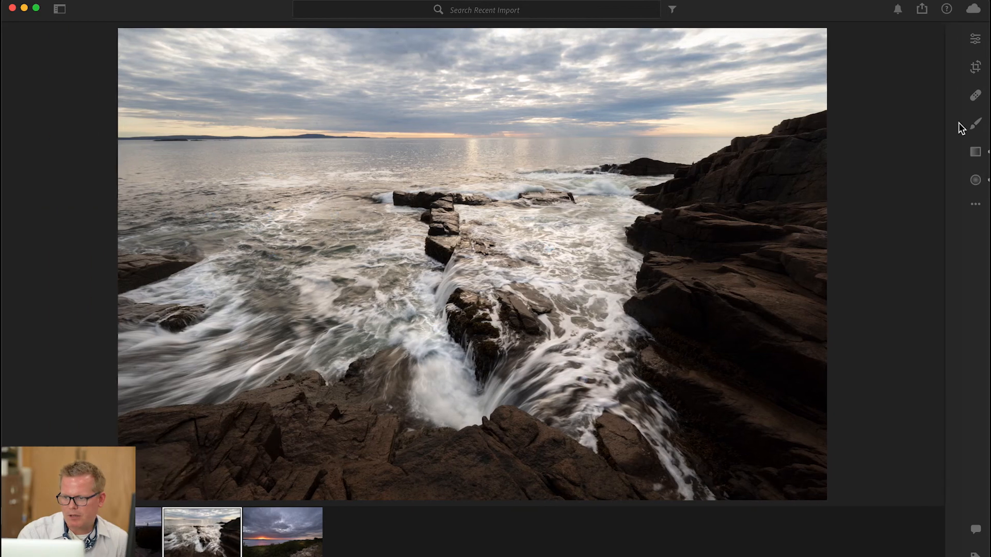
- Heal the small dark spot in the streaking water at lower left with the Healing Brush at Size 4
click(245, 371)
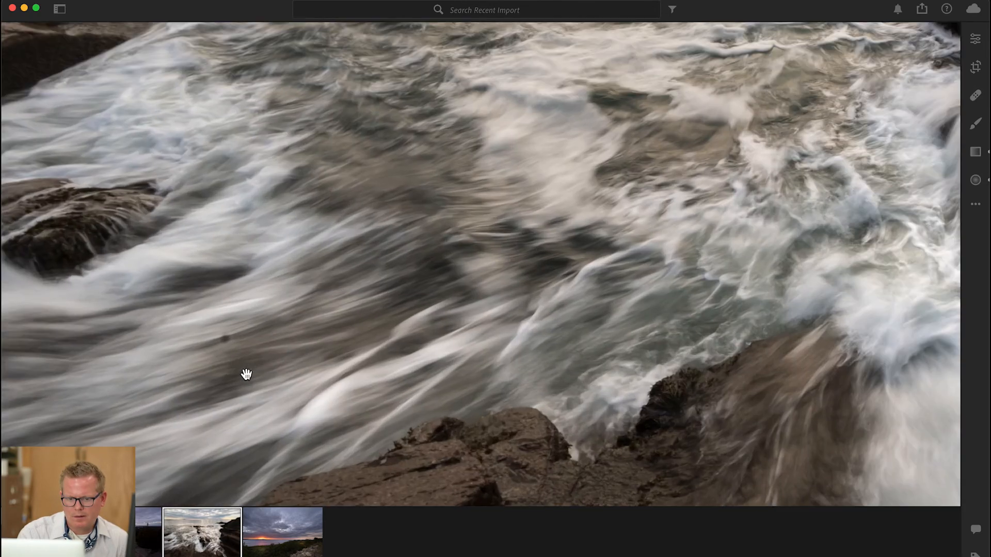
click(975, 96)
key(bracketleft)
key(bracketleft)
key(bracketright)
key(bracketright)
key(bracketright)
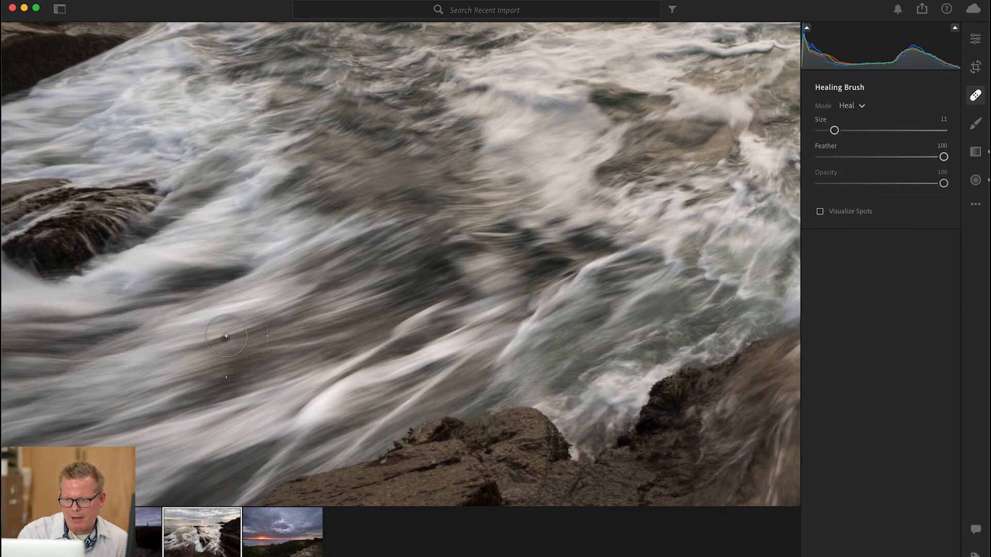
key(bracketleft)
key(bracketleft)
key(bracketleft)
key(bracketleft)
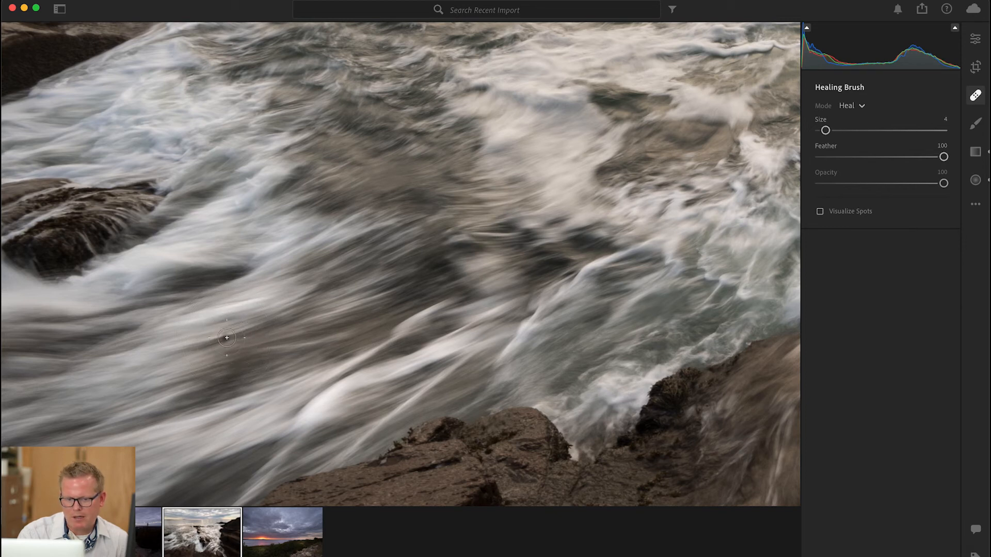
click(225, 338)
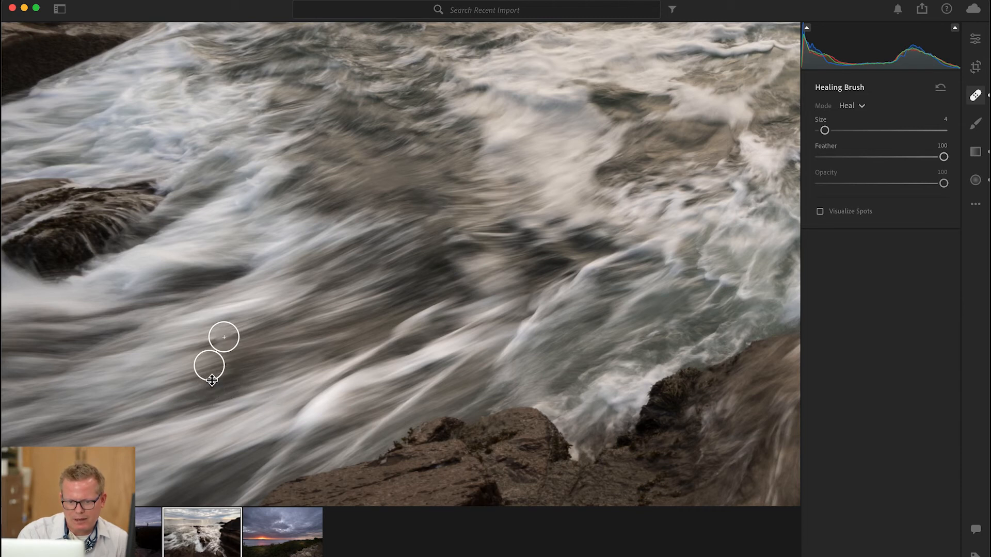
- Move the healed spot's sample source to the matching streak of water just left of the spot
mouse_move(214, 376)
mouse_down()
mouse_move(257, 361)
mouse_move(259, 339)
mouse_up()
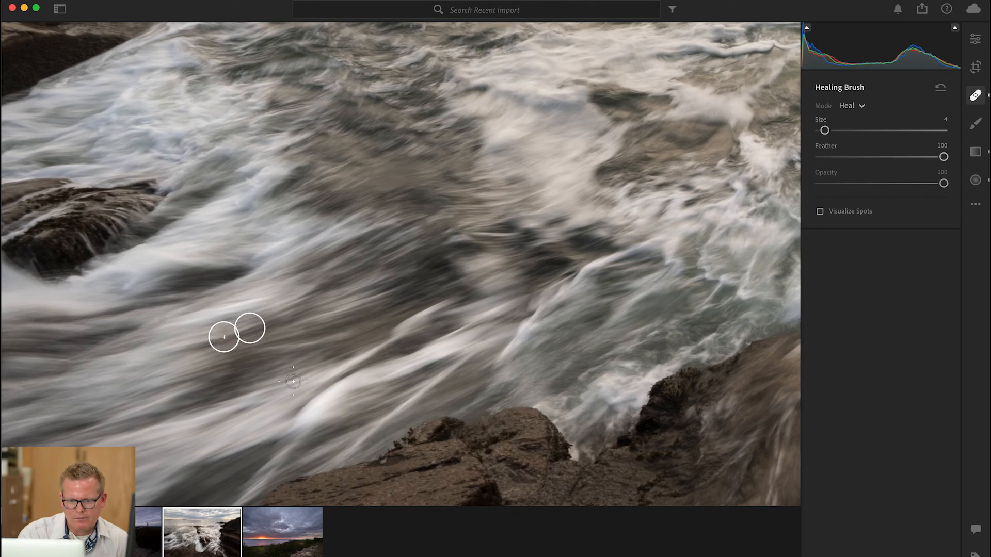
drag(262, 334, 203, 348)
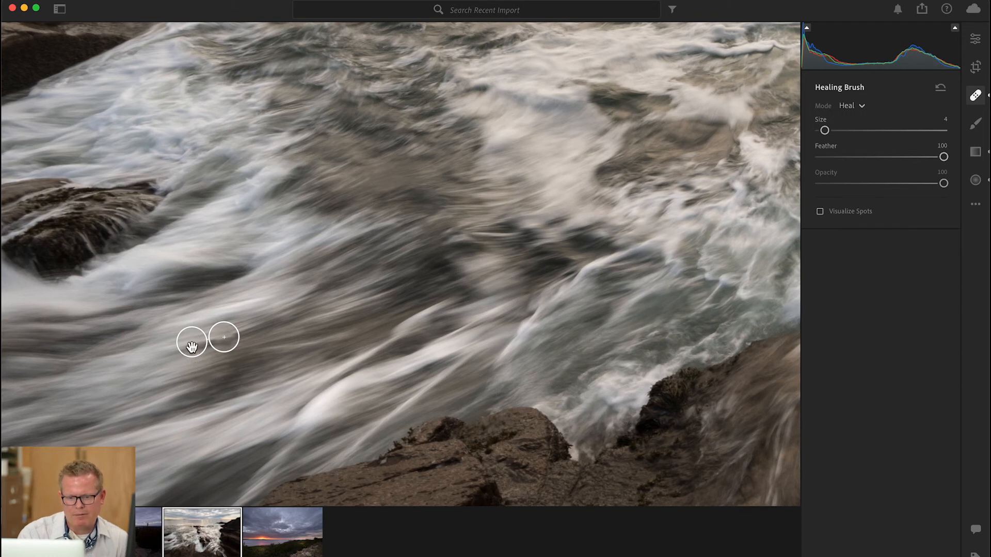
drag(201, 351, 202, 352)
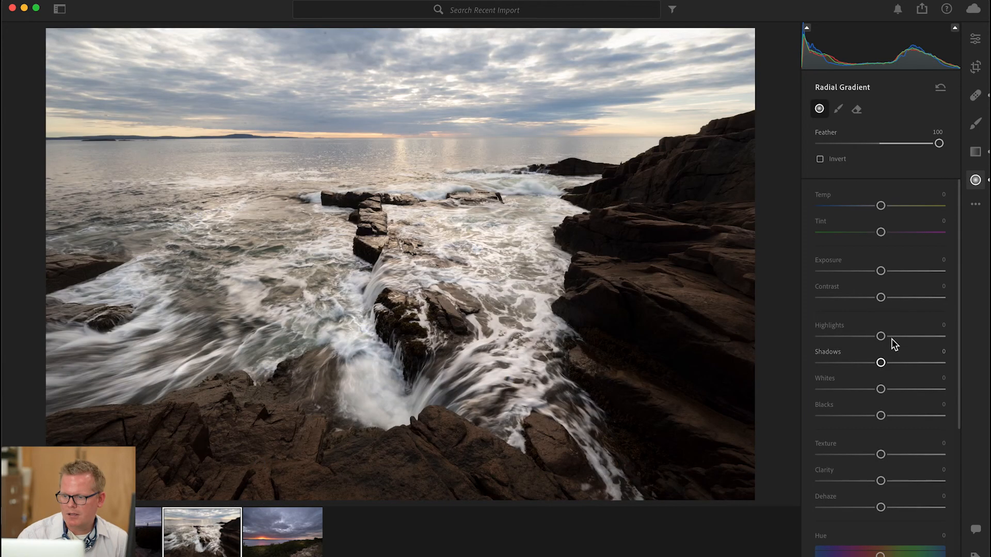
- Brighten and warm the foreground rocks with a radial gradient set to Exposure +0.68, Temp +47 and Clarity +11
drag(881, 271, 888, 277)
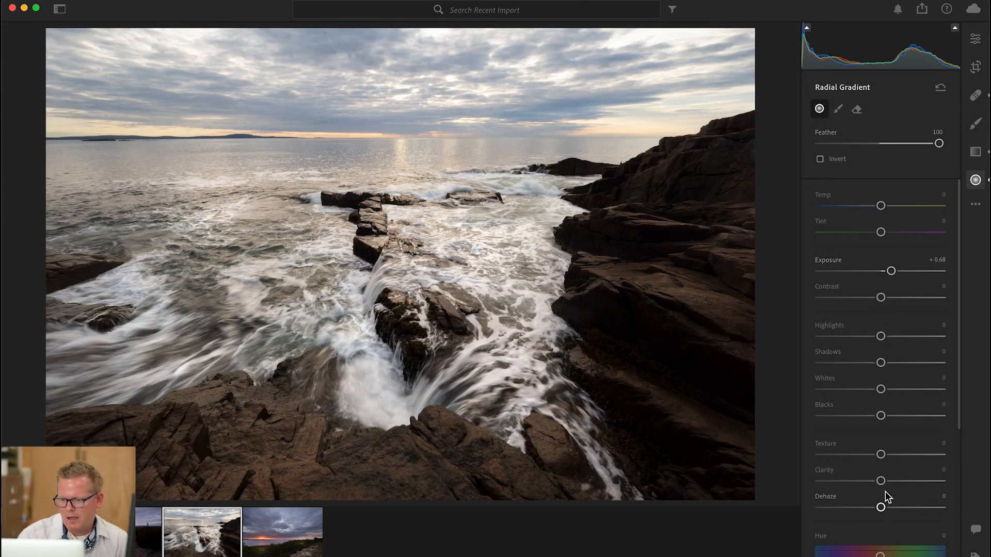
drag(881, 207, 909, 209)
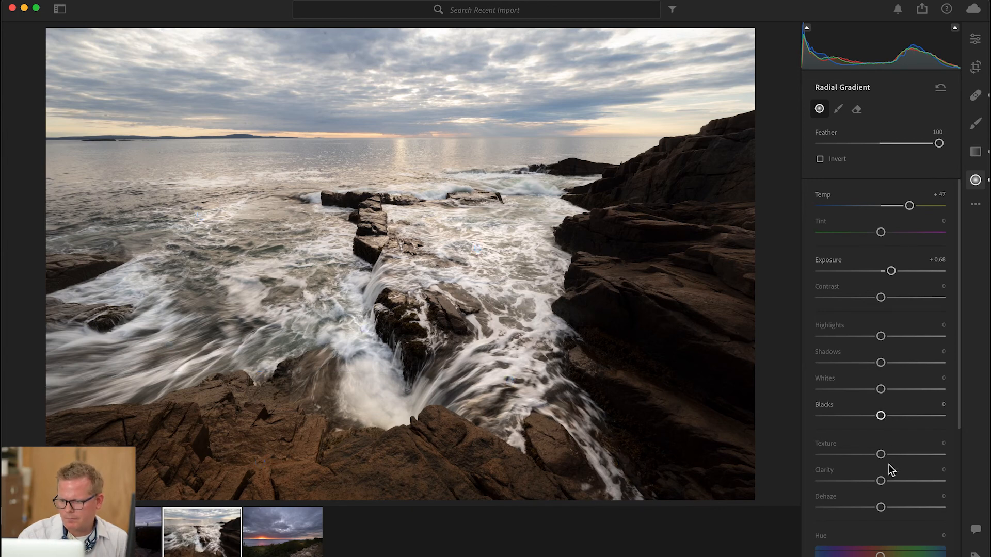
drag(881, 481, 887, 482)
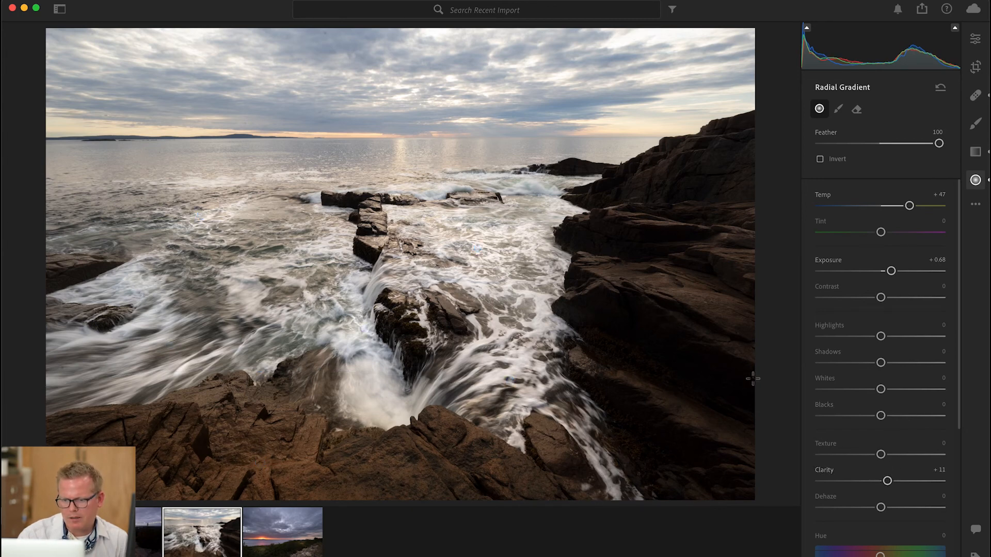
- Add a large radial gradient over the right-hand cliff with Temp +47 and Clarity +11, and set its Exposure to +1.04
drag(821, 481, 803, 471)
drag(731, 337, 735, 345)
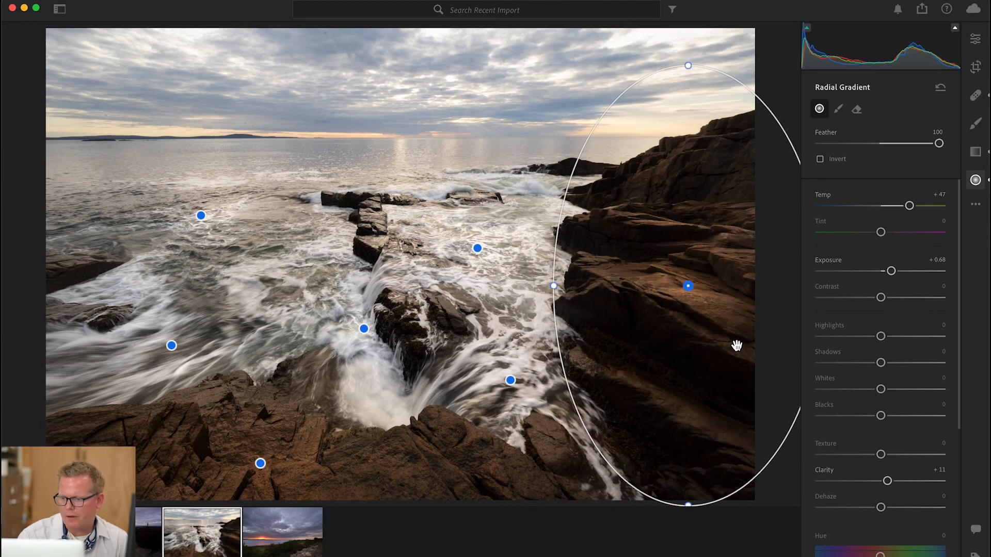
drag(891, 271, 897, 272)
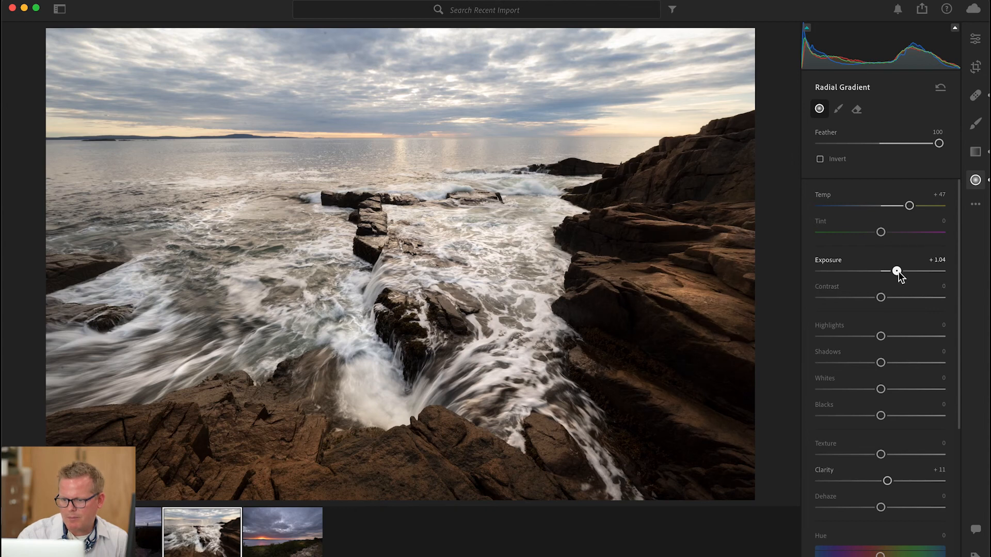
- Add a wide radial gradient over the whole sky with Temp +34 and Exposure −0.96
scroll(921, 409, down, 5)
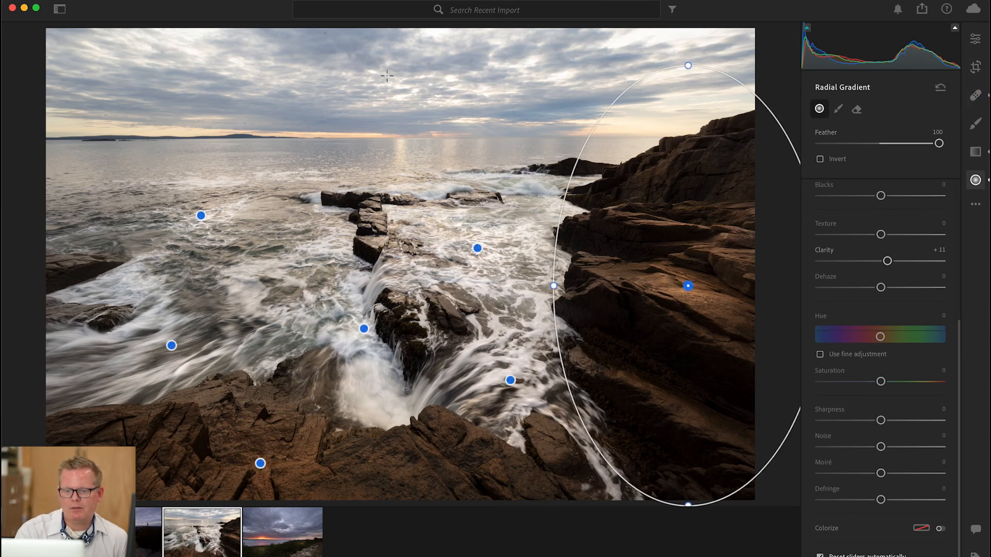
drag(339, 68, 830, 175)
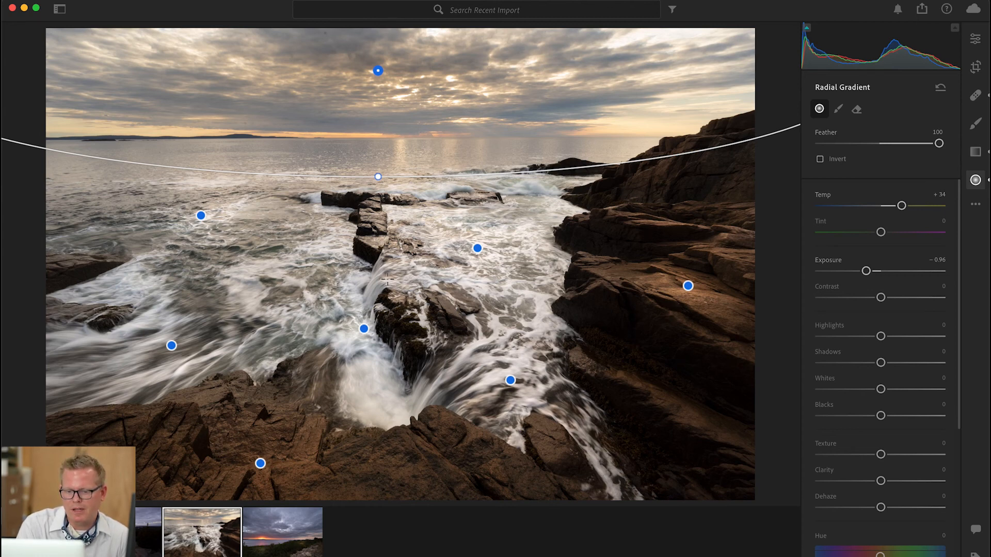
drag(381, 278, 393, 296)
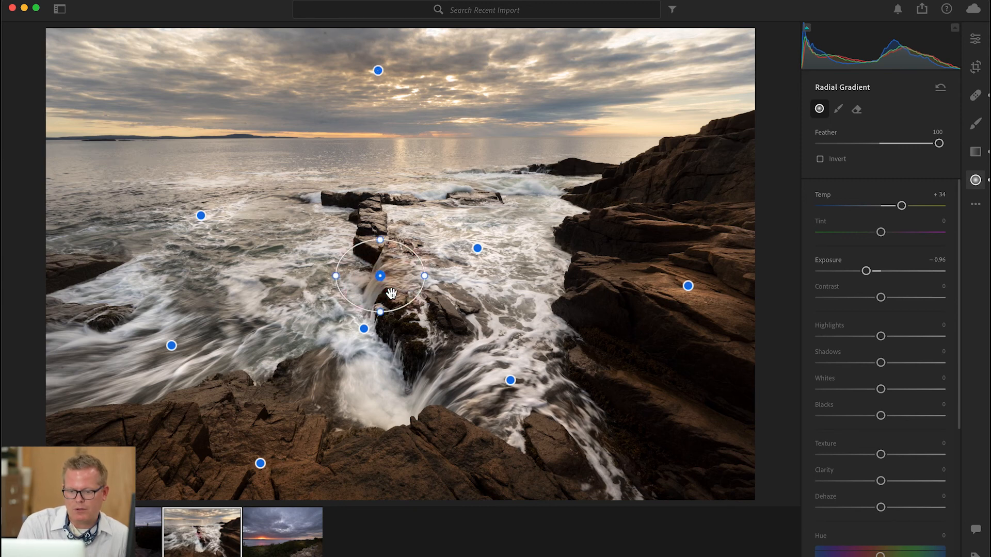
click(382, 279)
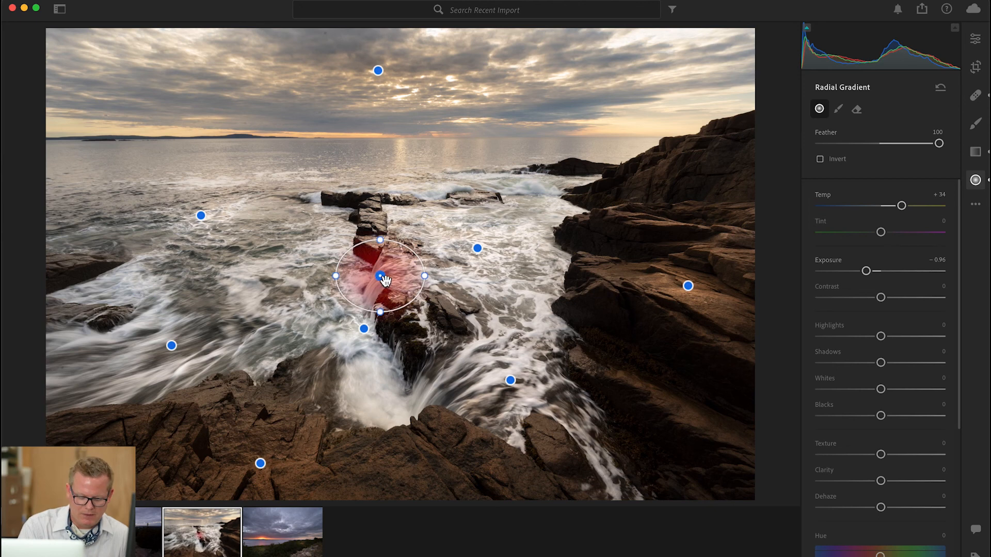
key(BackSpace)
- Duplicate the waterfall's radial gradient, move and shorten the copy over the upper part of the falls, and set its Exposure to +0.20
click(364, 329)
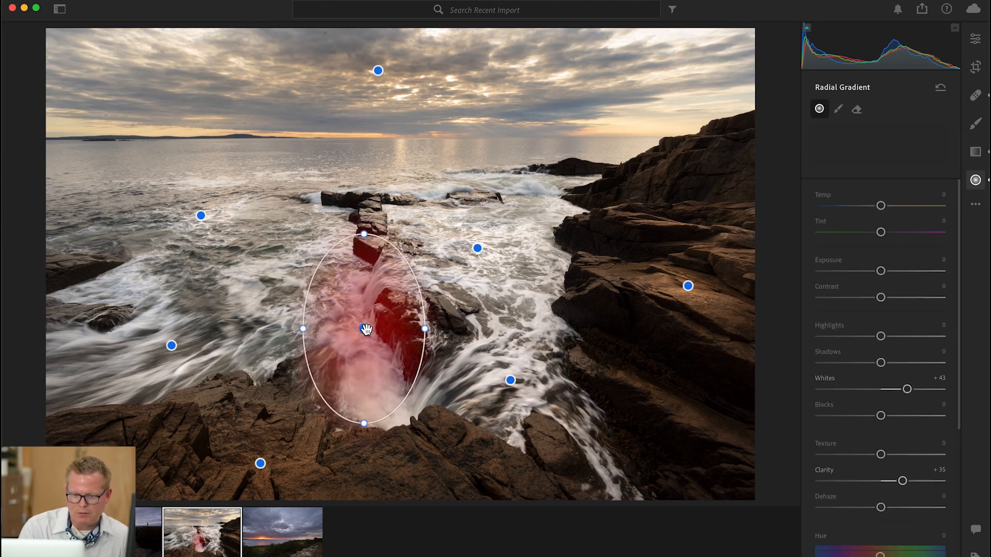
right_click(364, 329)
click(375, 334)
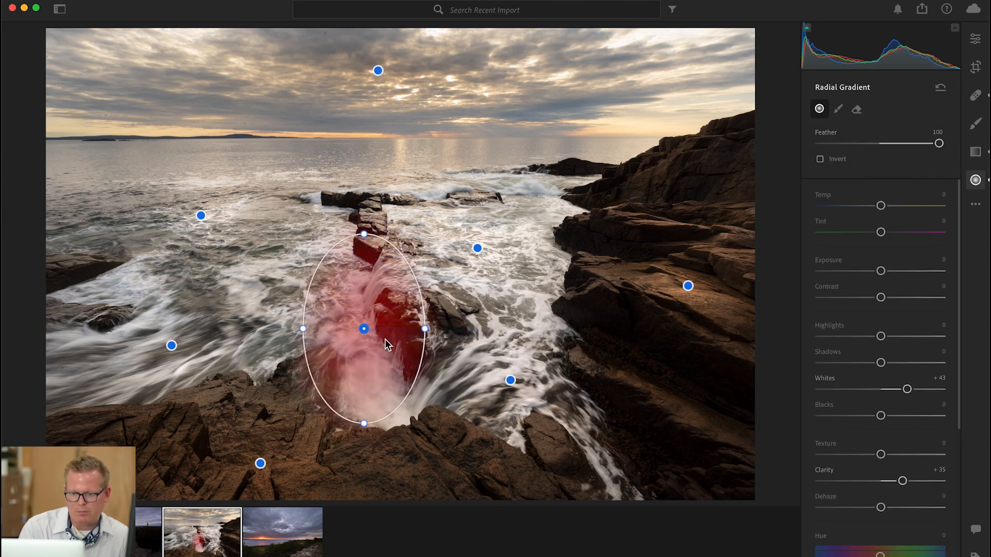
drag(391, 344, 405, 300)
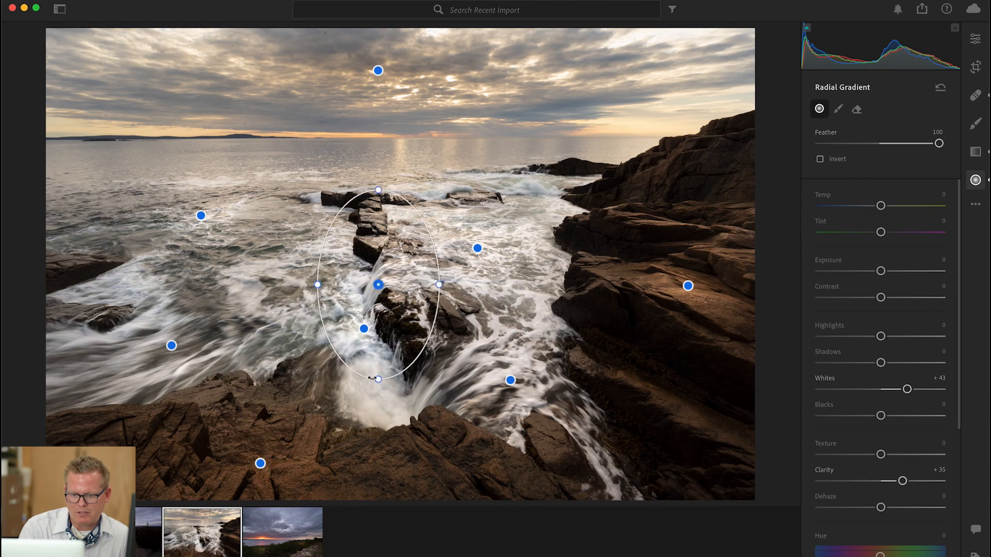
drag(379, 381, 384, 287)
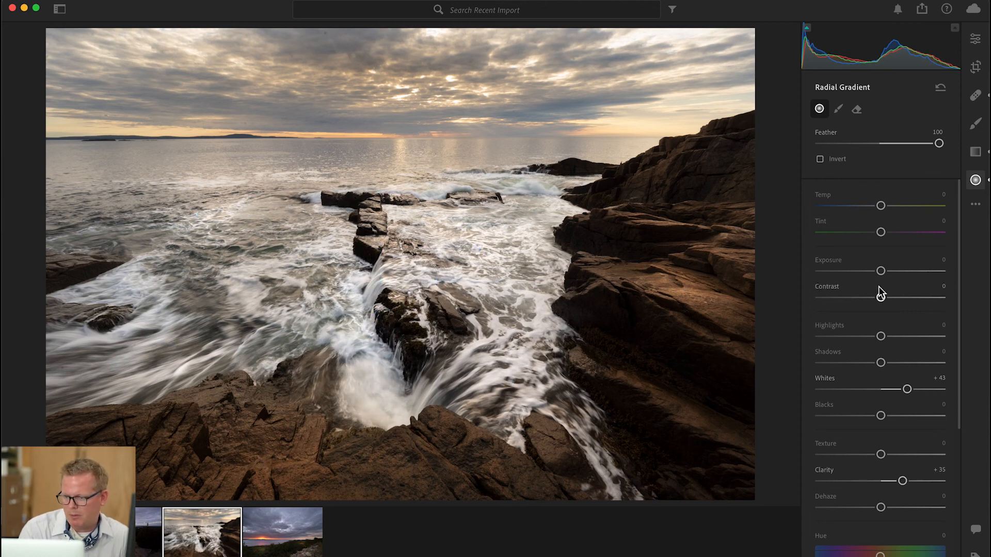
drag(880, 271, 883, 274)
mouse_move(880, 453)
mouse_down()
mouse_move(891, 453)
mouse_move(880, 452)
mouse_up()
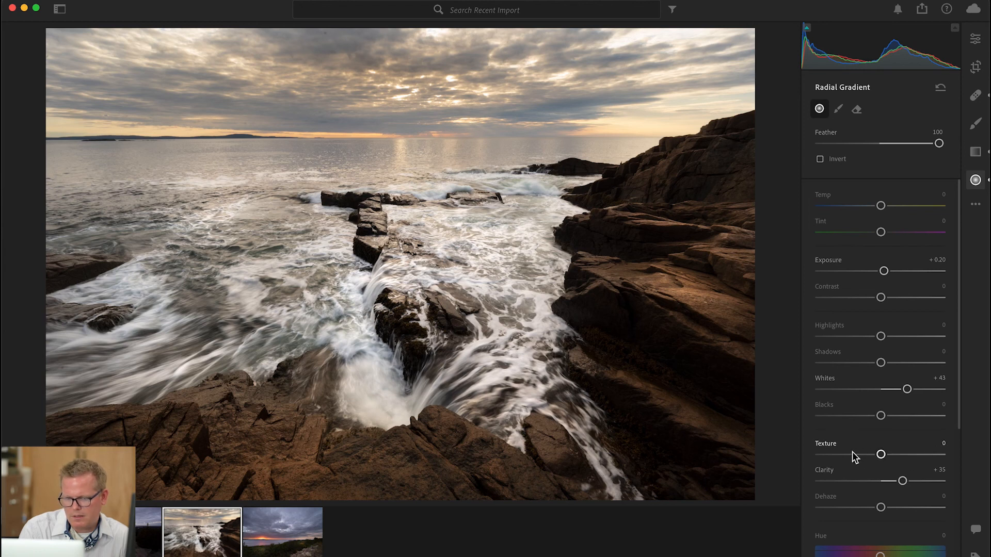
- Set the sky radial gradient's Texture to −25
click(378, 71)
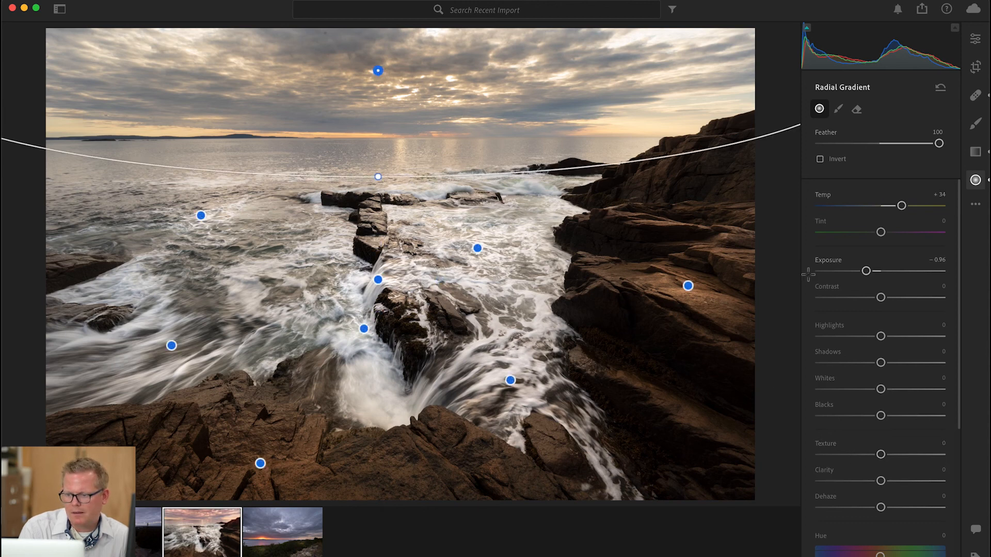
drag(881, 455, 860, 452)
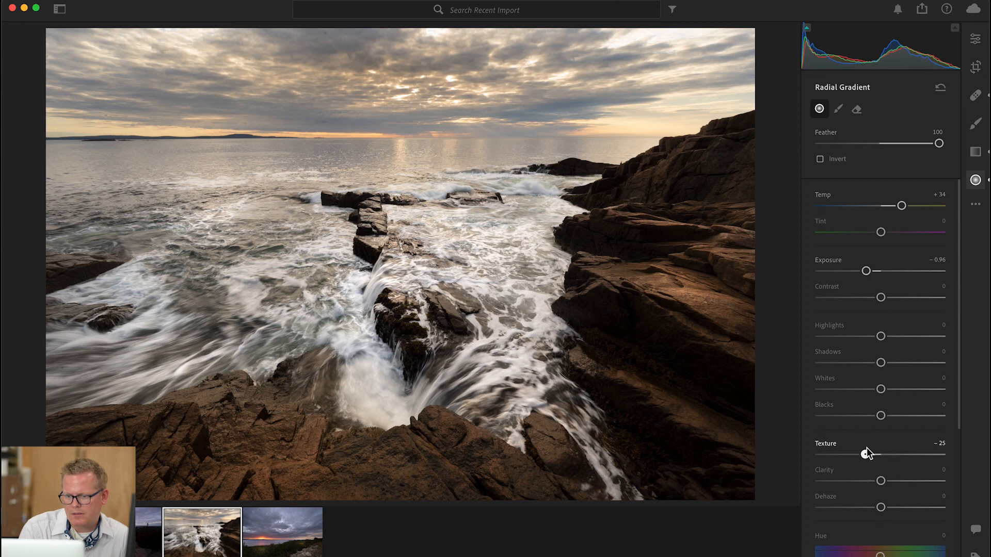